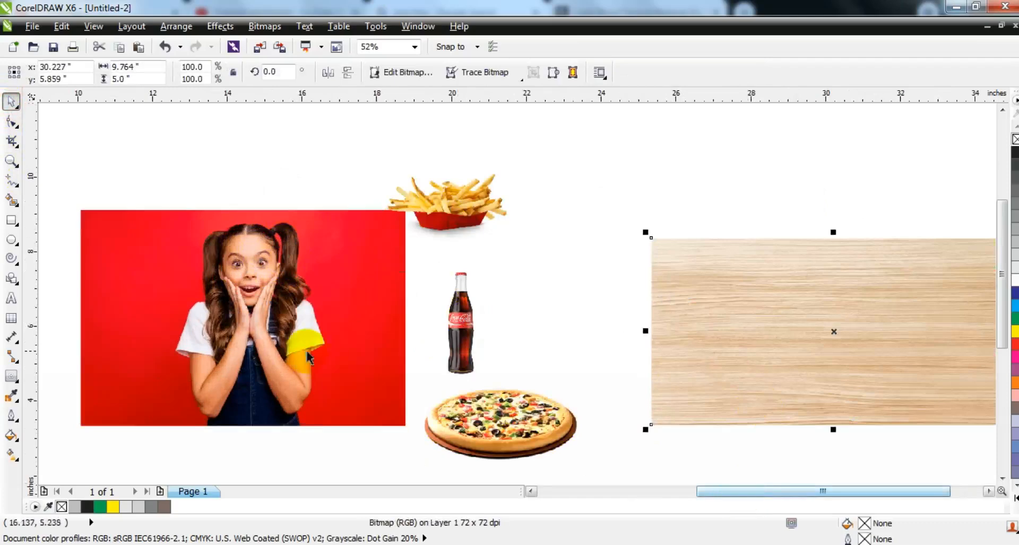
Set the default outline width for Freehand lines to 2.0 pt, with the girl's photo deselected
left_click(246, 169)
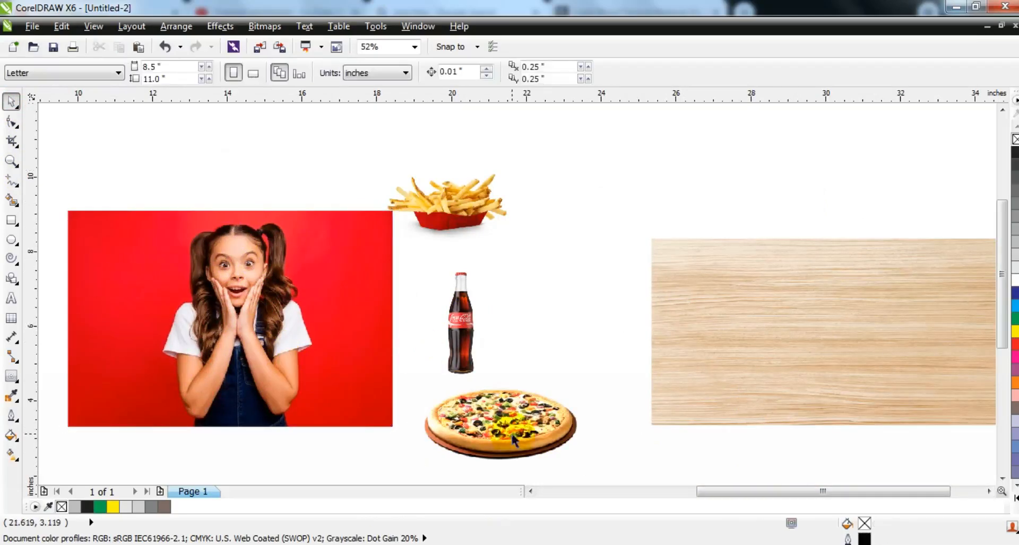
left_click(10, 160)
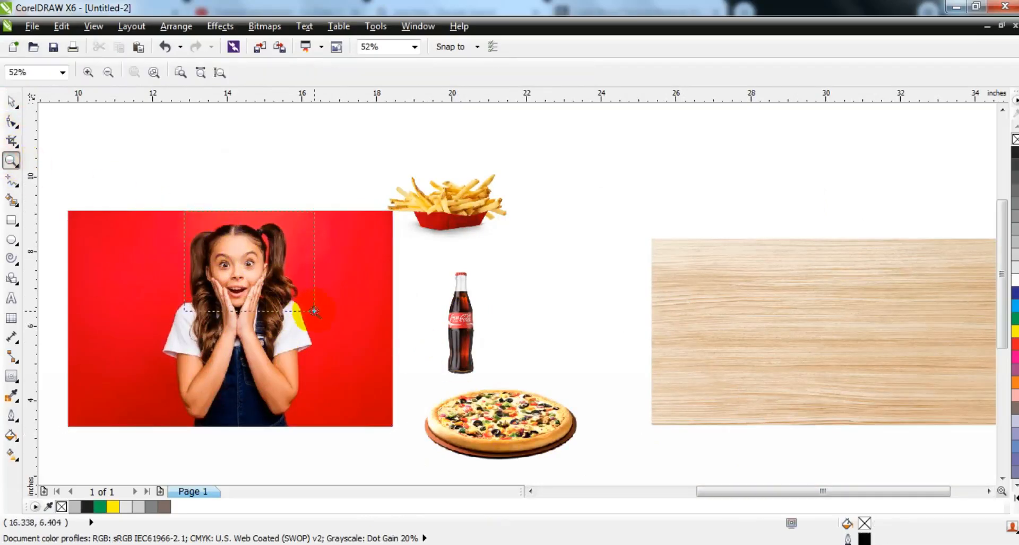
left_click_drag(314, 310, 314, 311)
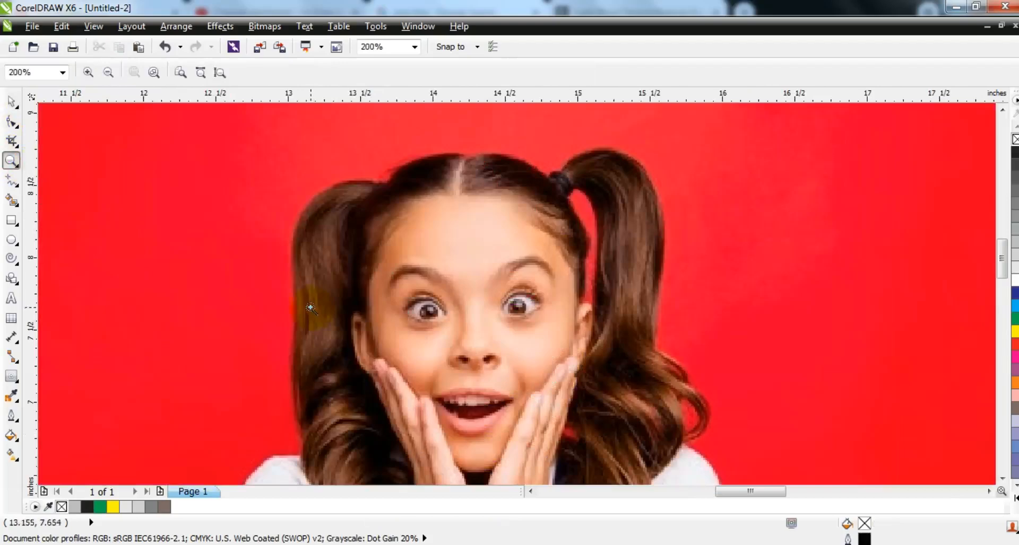
left_click(11, 180)
left_click(684, 73)
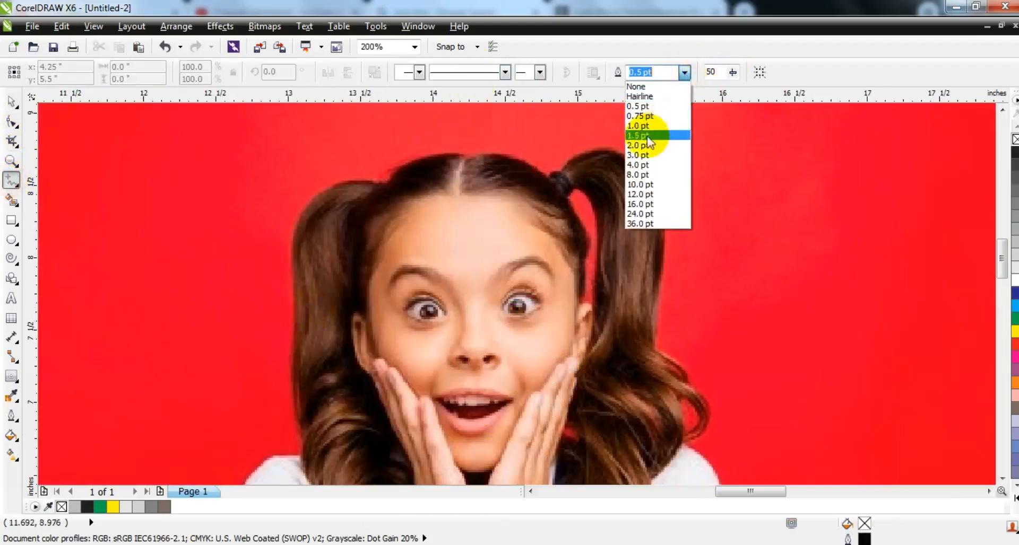
left_click(643, 144)
Trace straight Freehand segments from the hair tie down the right pigtail to the shoulder, and color the outline yellow
left_click(563, 168)
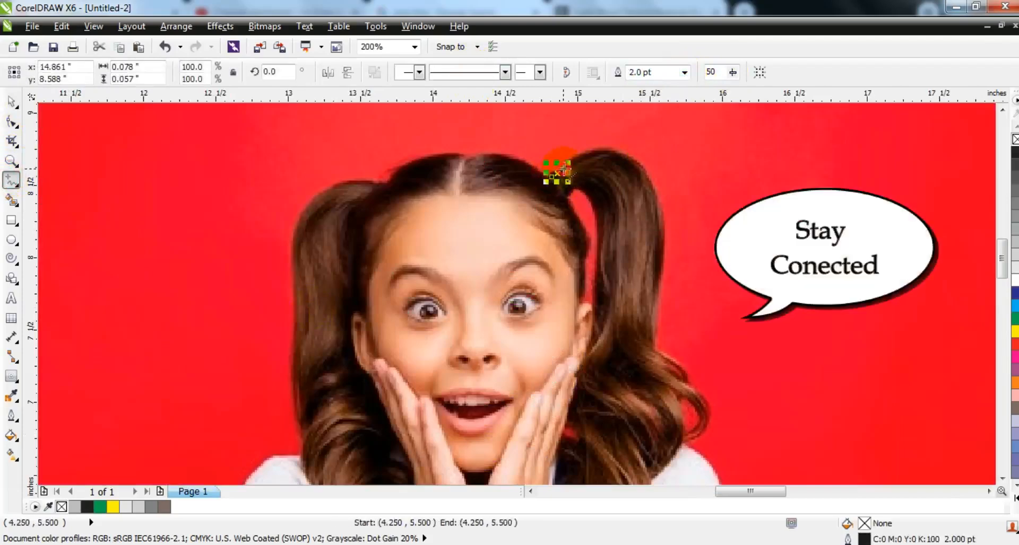
left_click(657, 256)
left_click(656, 348)
left_click(681, 385)
left_click(685, 447)
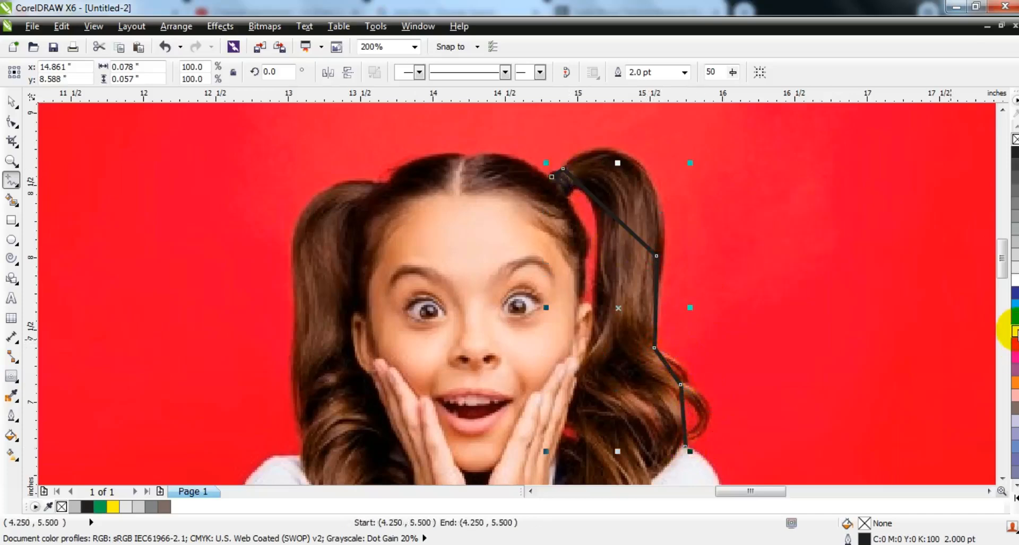
right_click(1013, 331)
Extend the yellow outline from the hair tie over the head and down the left pigtail to the shoulder
left_click(552, 176)
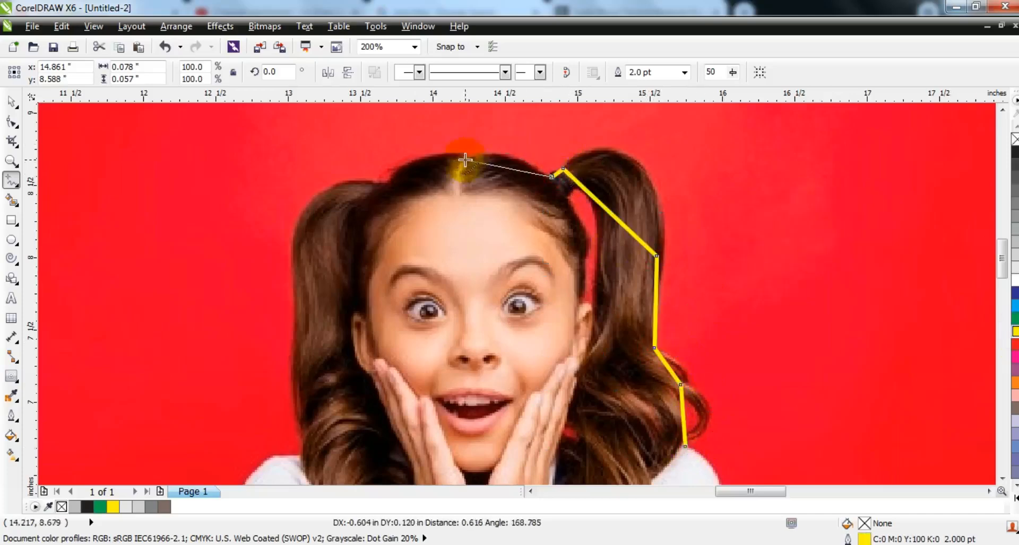
left_click(379, 188)
left_click(298, 265)
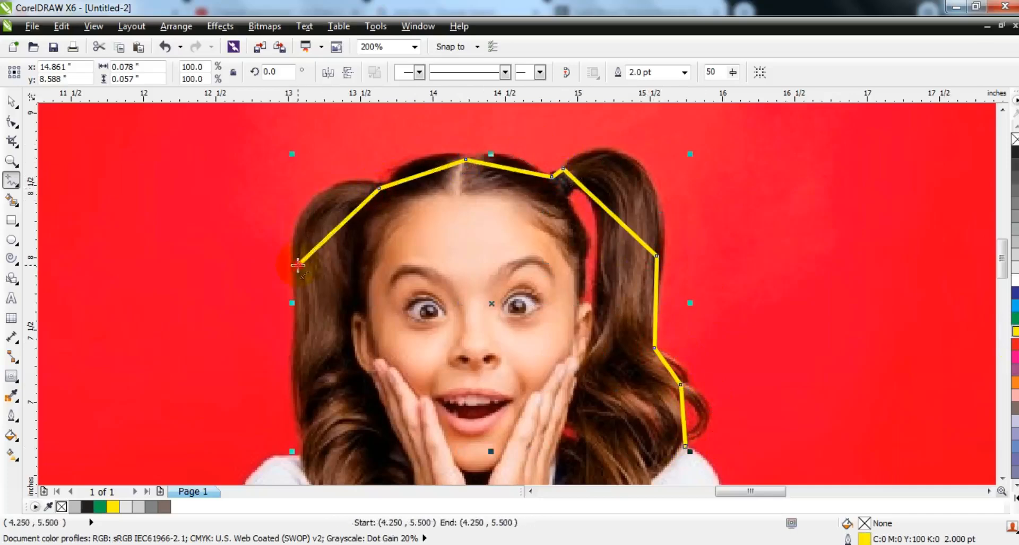
left_click(304, 458)
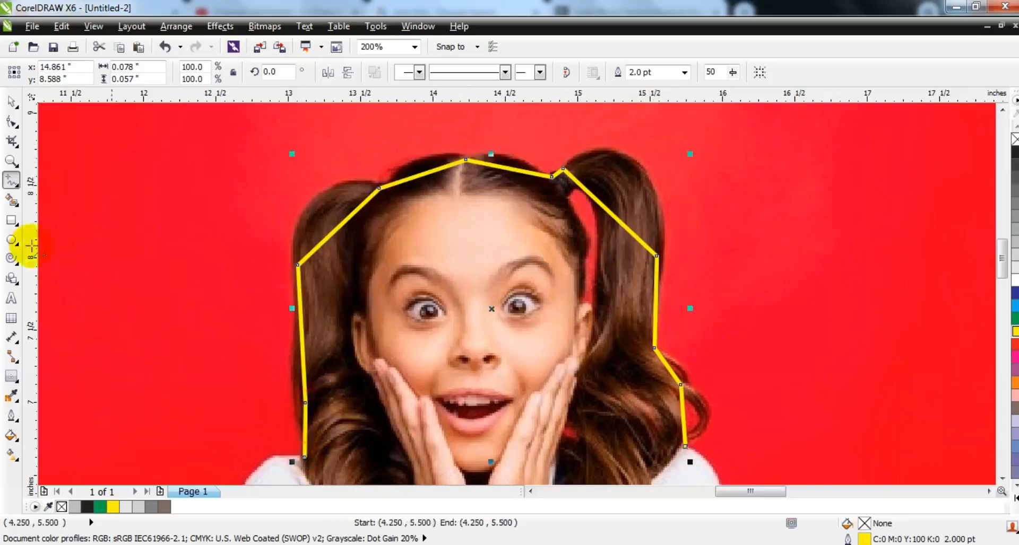
Continue the outline with straight segments around the girl's left-hand shoulder, sleeve and arm down to the elbow
left_click(10, 162)
right_click(425, 270)
left_click_drag(130, 246, 421, 436)
left_click(10, 179)
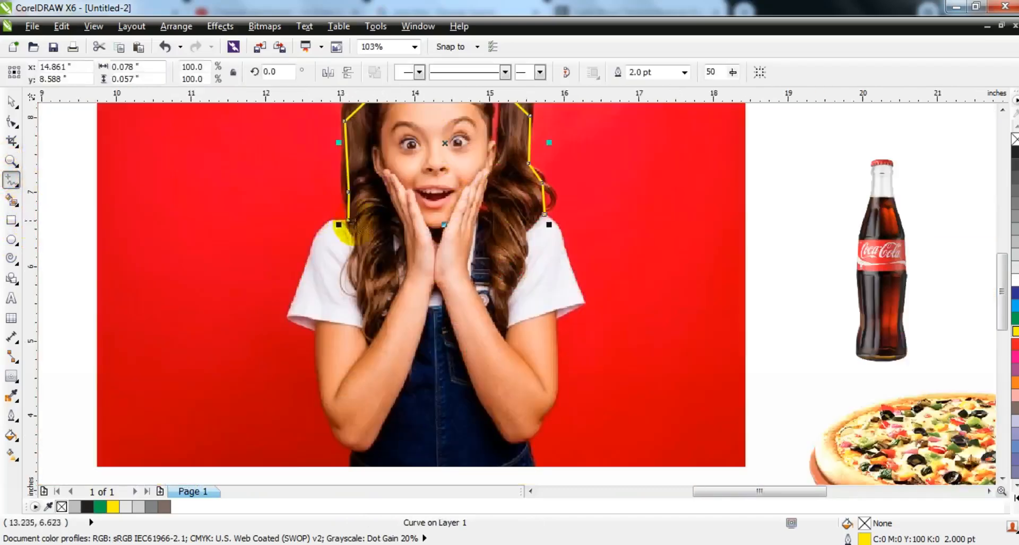
left_click(305, 258)
left_click(288, 314)
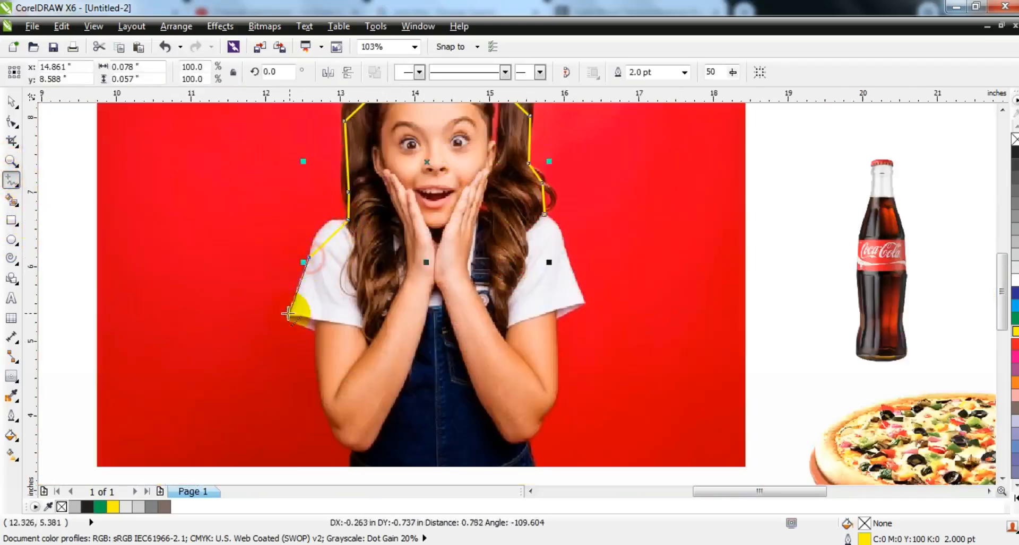
left_click(314, 331)
left_click(329, 414)
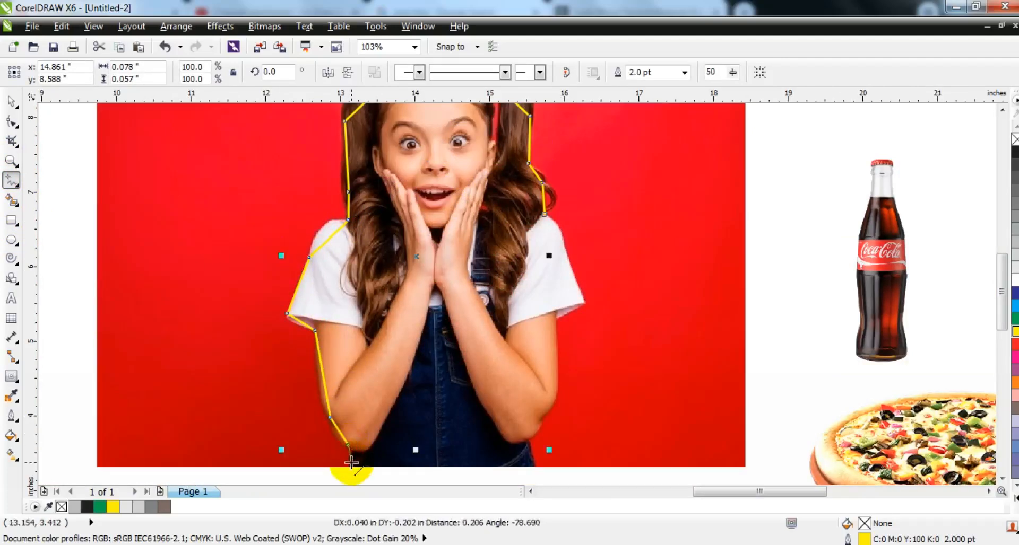
Run the outline along the photo's bottom edge and up the right arm and sleeve, closing it at the right pigtail
left_click(536, 466)
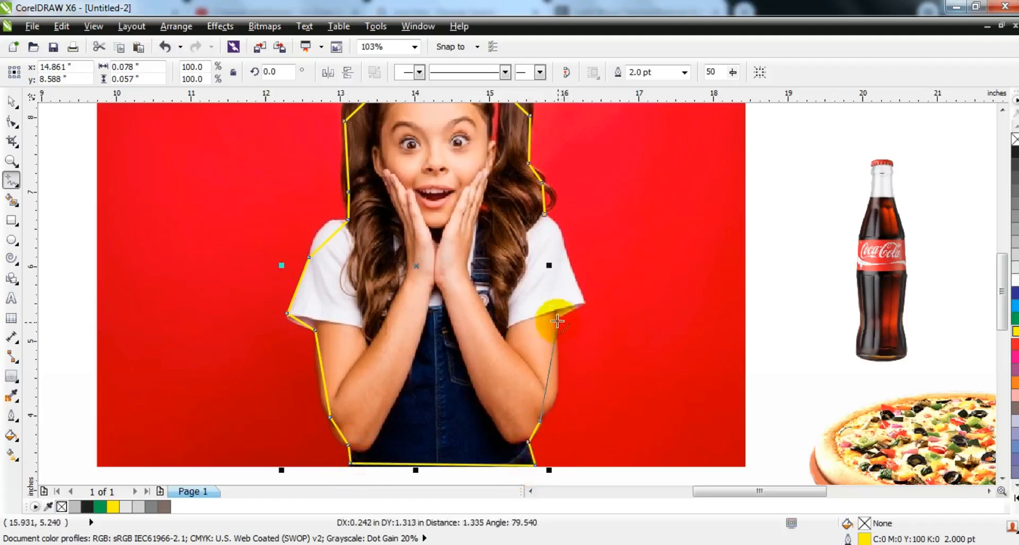
left_click(582, 301)
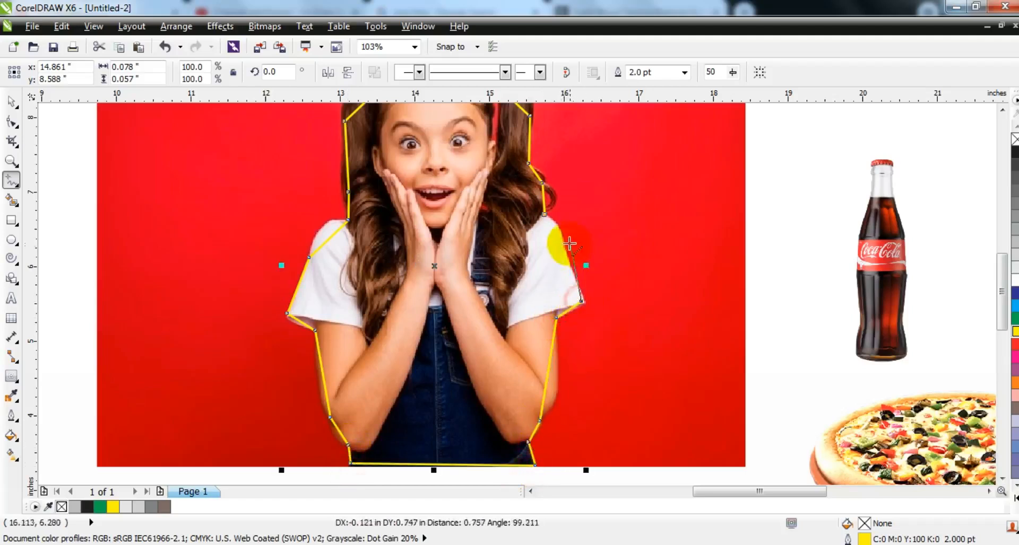
left_click(549, 216)
left_click(544, 215)
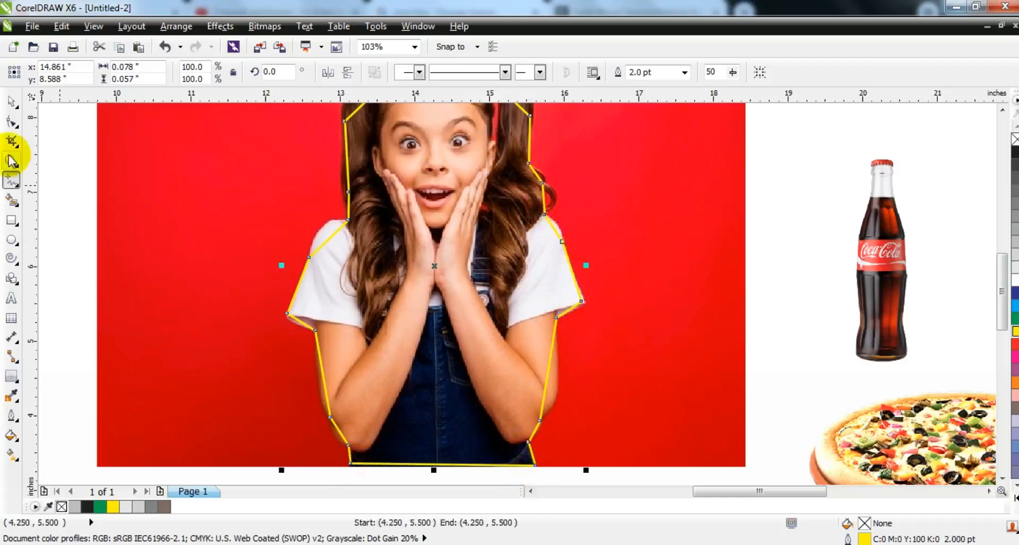
Select all nodes of the girl's outline and convert its straight segments to curves
left_click(12, 125)
key("F3")
left_click_drag(398, 371, 193, 141)
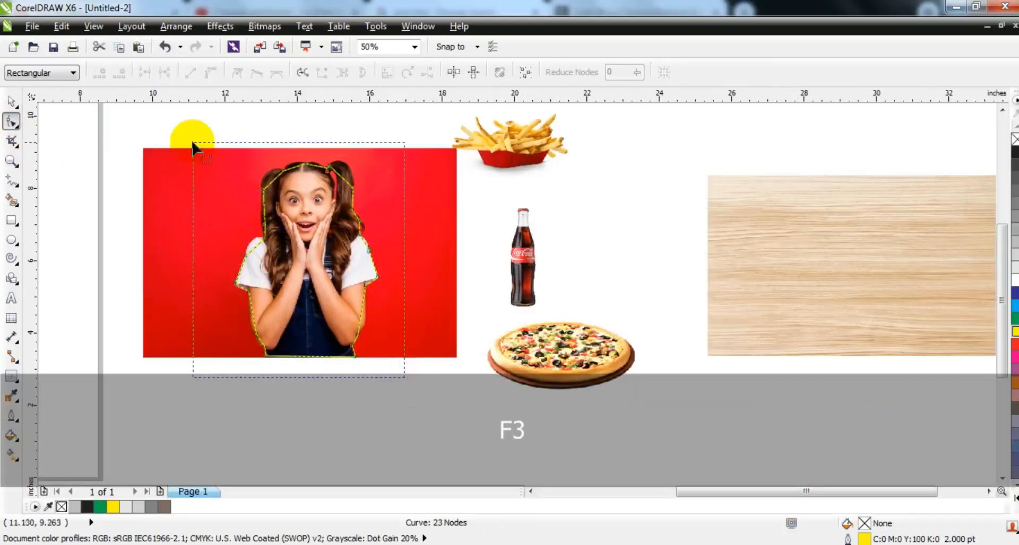
Bend the upper outline segments to follow the top of the head and the tops of both pigtails
left_click(11, 160)
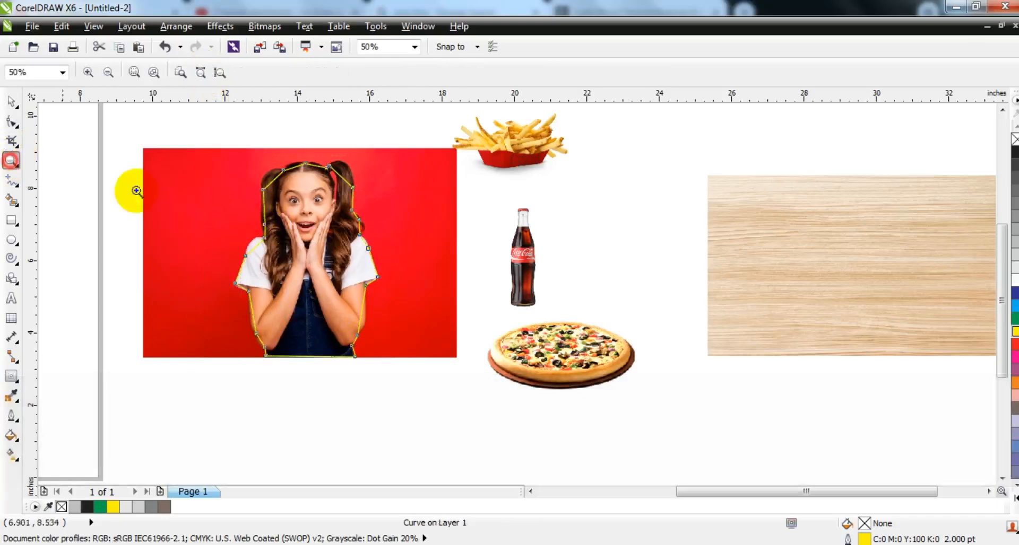
left_click_drag(443, 282, 444, 281)
left_click(12, 122)
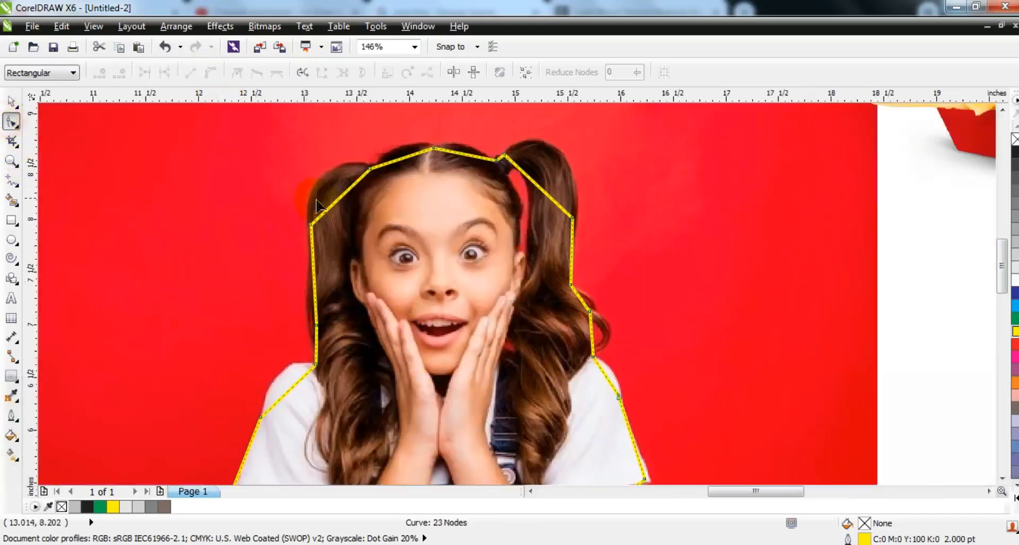
left_click_drag(335, 204, 321, 183)
left_click_drag(400, 159, 465, 150)
left_click_drag(526, 175, 526, 139)
left_click_drag(550, 198, 559, 151)
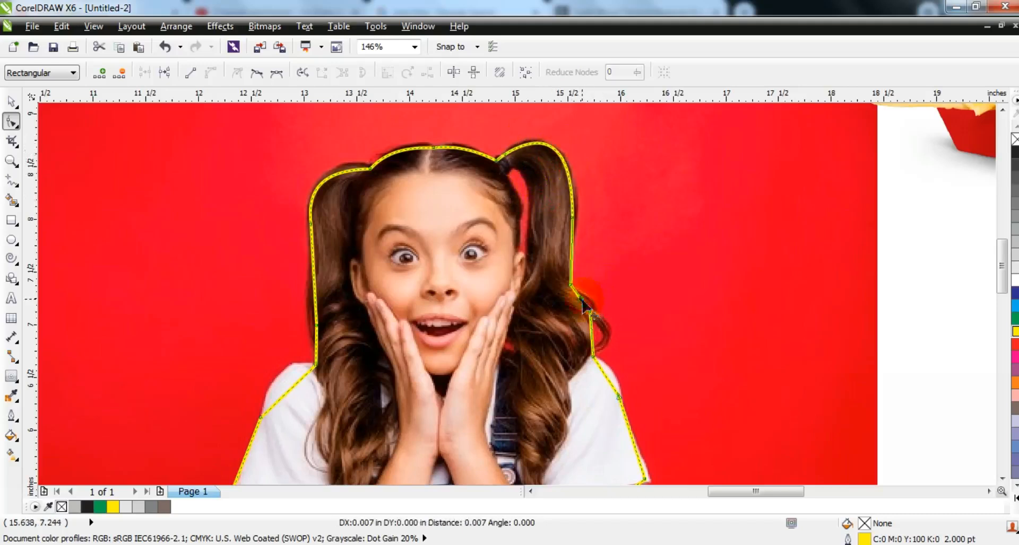
Bend the outline around the right hair curl, the left pigtail's side, both shoulders and the left sleeve
left_click_drag(609, 330, 609, 331)
left_click_drag(604, 373, 610, 372)
left_click_drag(318, 311, 315, 313)
left_click_drag(294, 391, 286, 376)
left_click_drag(246, 464, 249, 449)
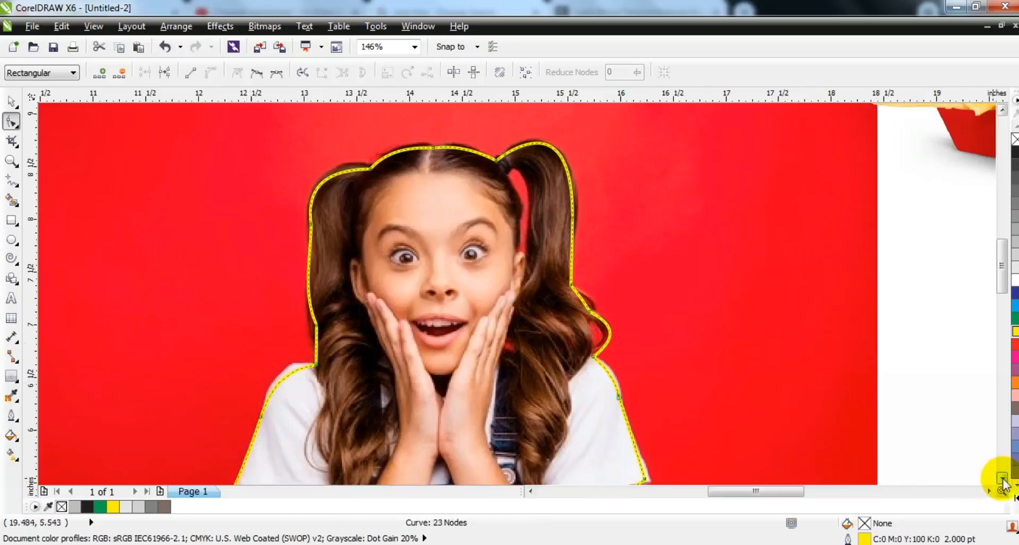
Bend the lower outline segments to follow both arms, the elbows and the sleeve hems
scroll(1002, 478, "down", 3)
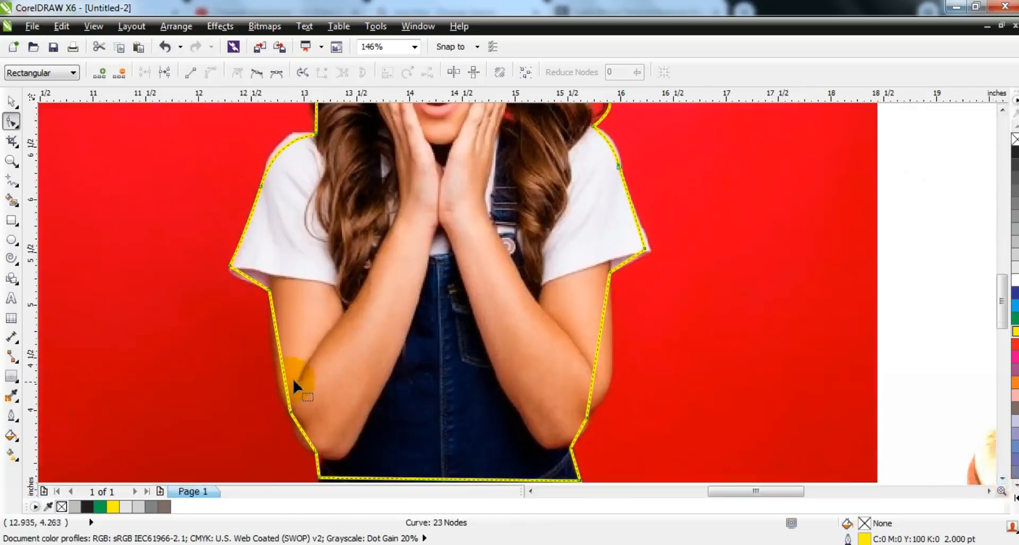
left_click_drag(285, 376, 281, 380)
left_click_drag(299, 429, 298, 431)
left_click_drag(580, 431, 582, 434)
left_click_drag(593, 381, 606, 393)
left_click_drag(634, 262, 637, 264)
left_click_drag(241, 273, 234, 275)
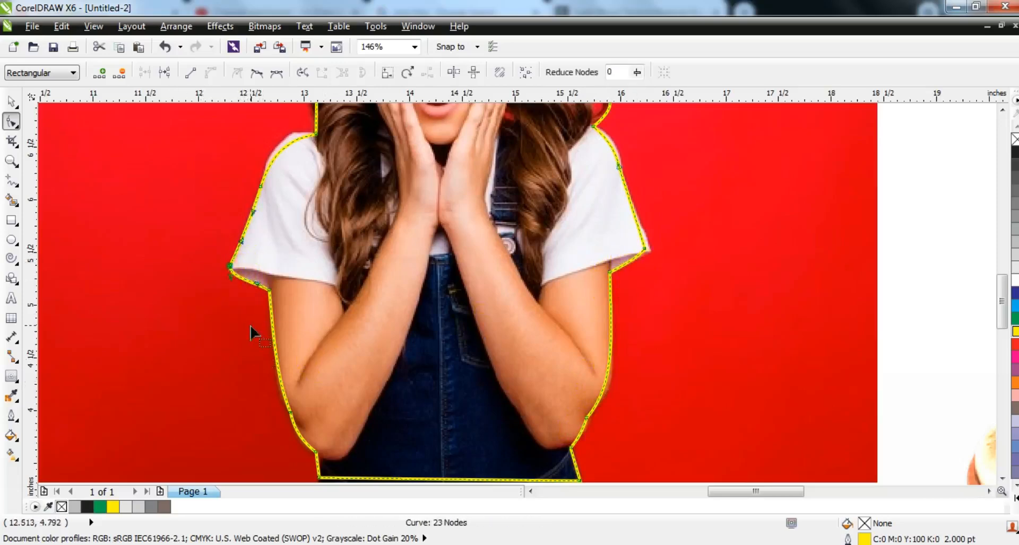
PowerClip the girl's photo inside the yellow outline to cut away the red background
key("F3")
left_click(11, 100)
left_click(551, 211)
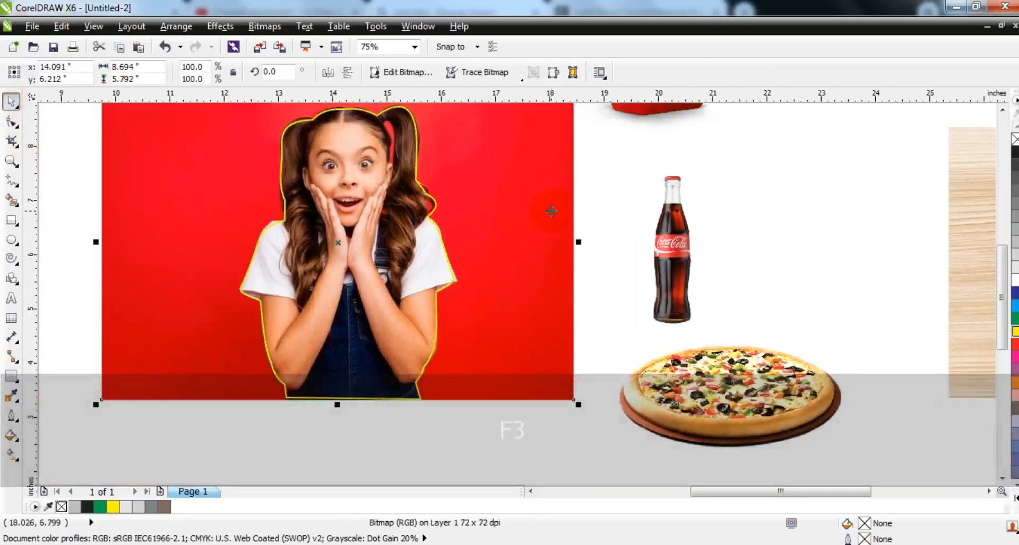
right_click(551, 212)
left_click(589, 27)
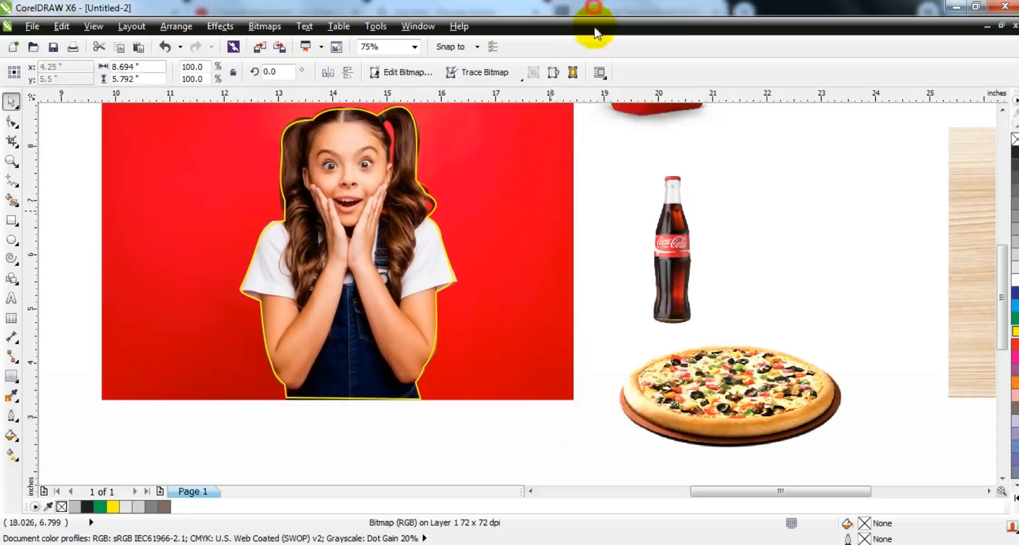
left_click(391, 111)
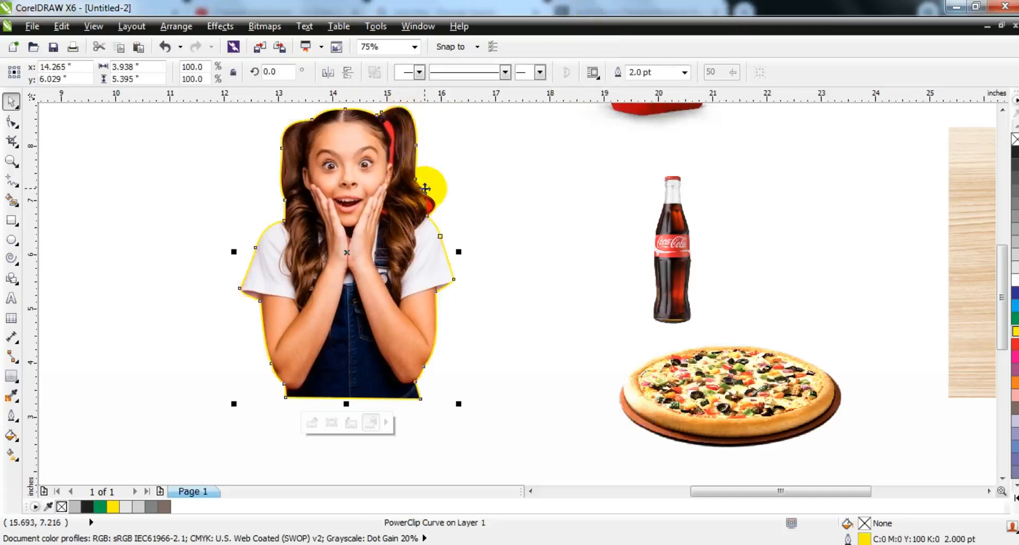
Draw a closed straight-sided Freehand shape around the red gap between the face and the right pigtail
key("shift+F2")
left_click(10, 161)
left_click_drag(497, 110, 660, 277)
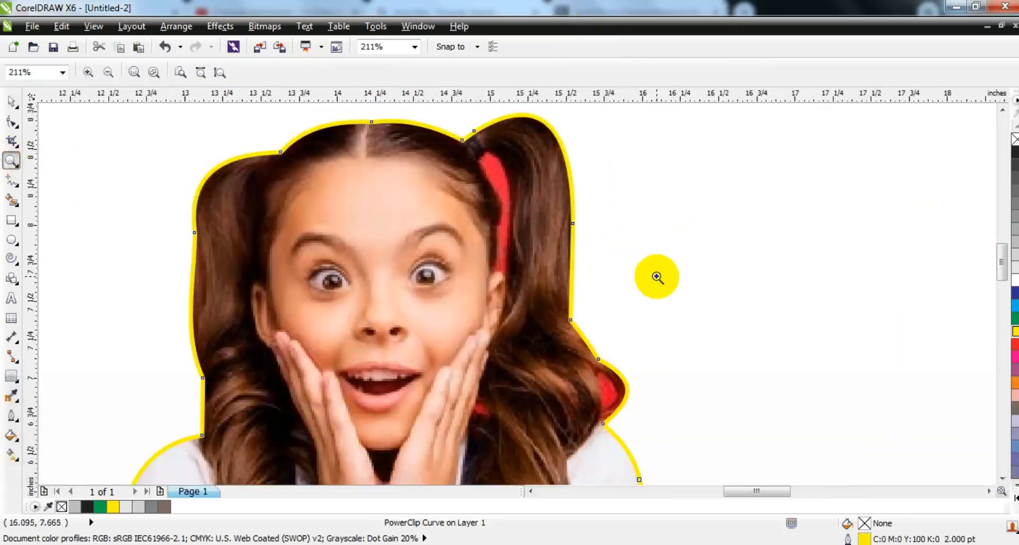
left_click(12, 182)
left_click_drag(473, 164, 495, 231)
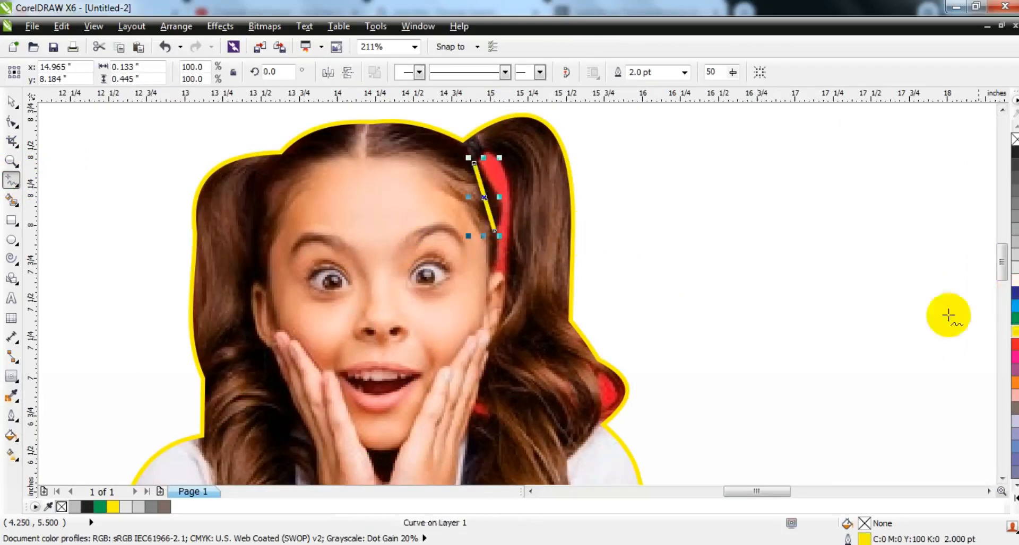
mouse_move(495, 232)
left_mouse_down()
mouse_move(493, 273)
mouse_move(514, 197)
mouse_move(506, 180)
mouse_move(474, 164)
left_mouse_up()
Convert the gap shape's segments to curves and bend them to fit the red area beside the pigtail
left_click(11, 121)
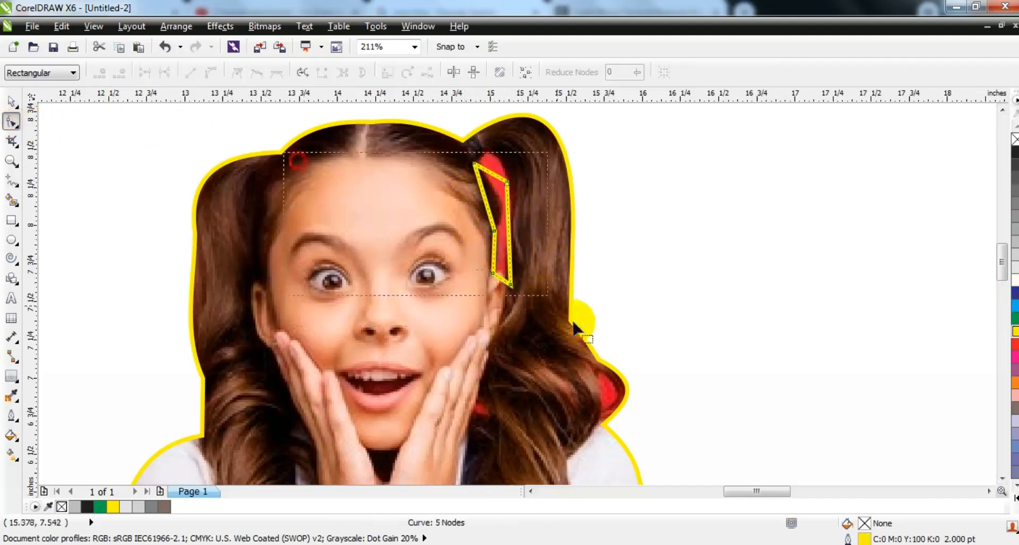
left_click(211, 68)
left_click_drag(493, 182, 484, 162)
mouse_move(509, 219)
left_mouse_down()
mouse_move(487, 201)
mouse_move(500, 202)
left_mouse_up()
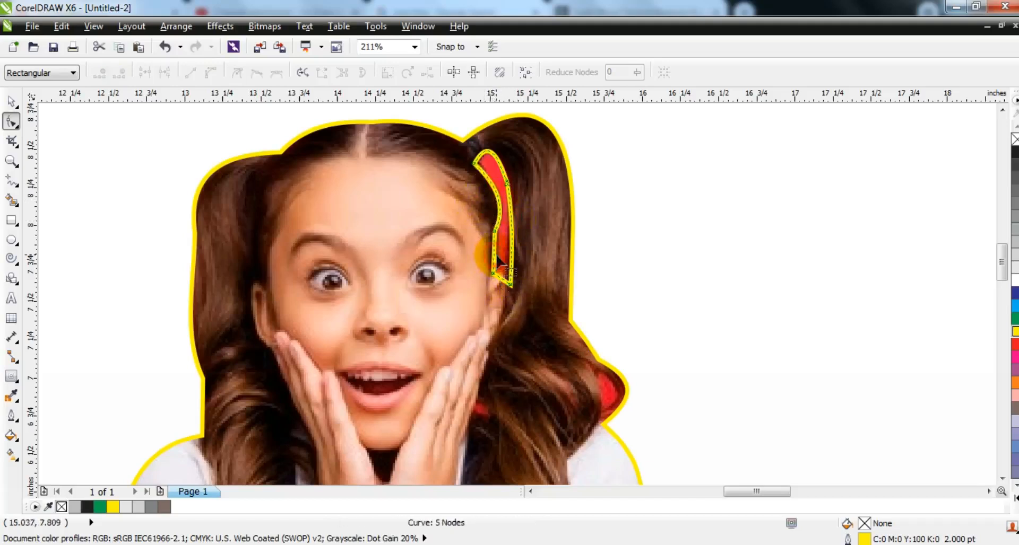
left_click_drag(494, 254, 509, 283)
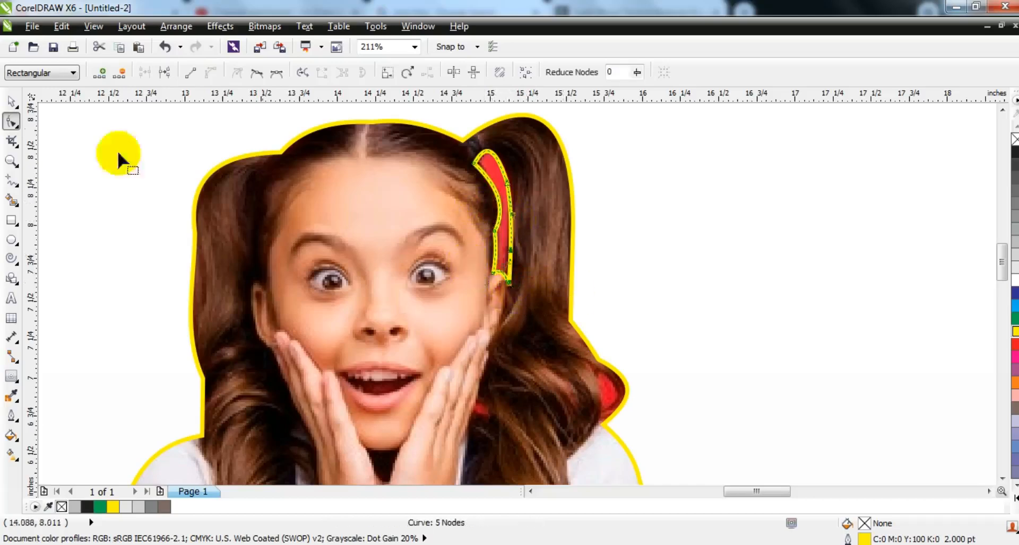
Combine the gap shape with the clipped girl cutout to remove the red area between the face and pigtail
left_click(11, 104)
left_click(526, 128, "shift")
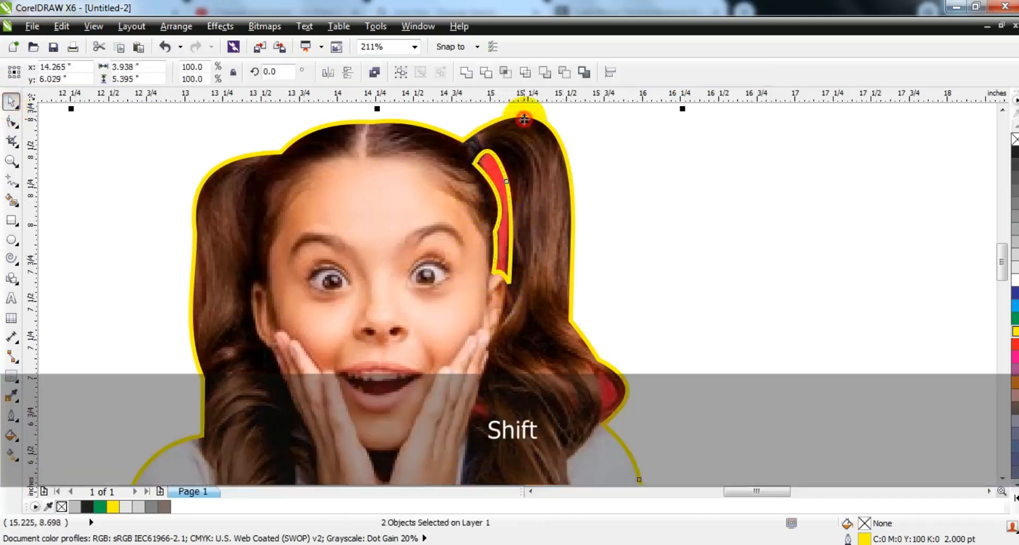
left_click(374, 72)
Draw straight Freehand segments across the red patch inside the right pigtail's lower curl
key("F3")
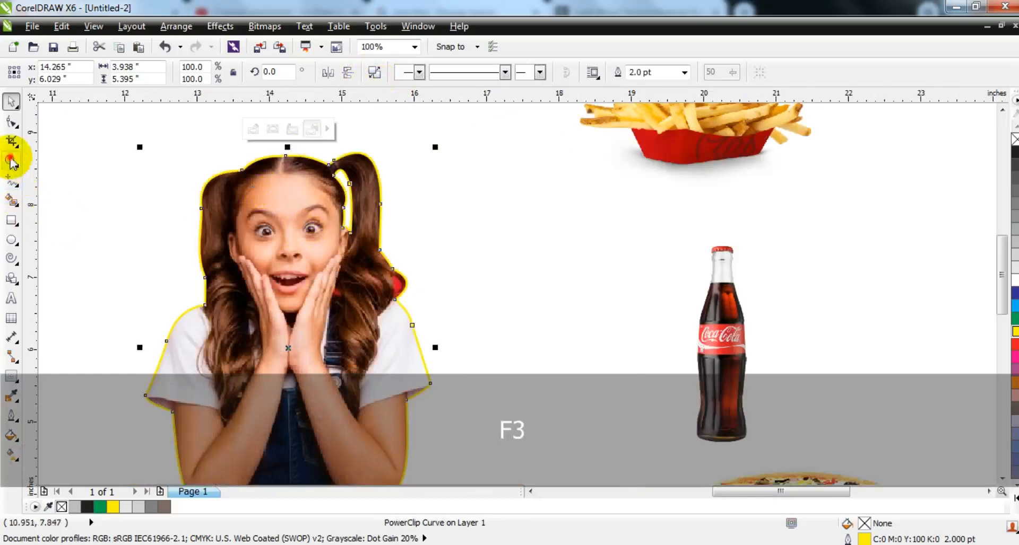
left_click(11, 159)
left_click_drag(315, 256, 462, 330)
left_click(11, 180)
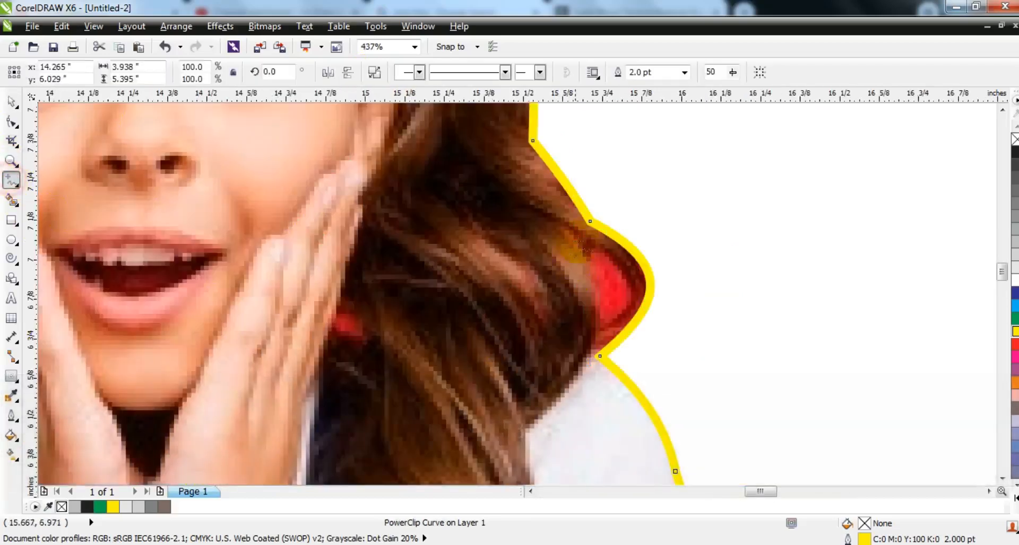
left_click(593, 349)
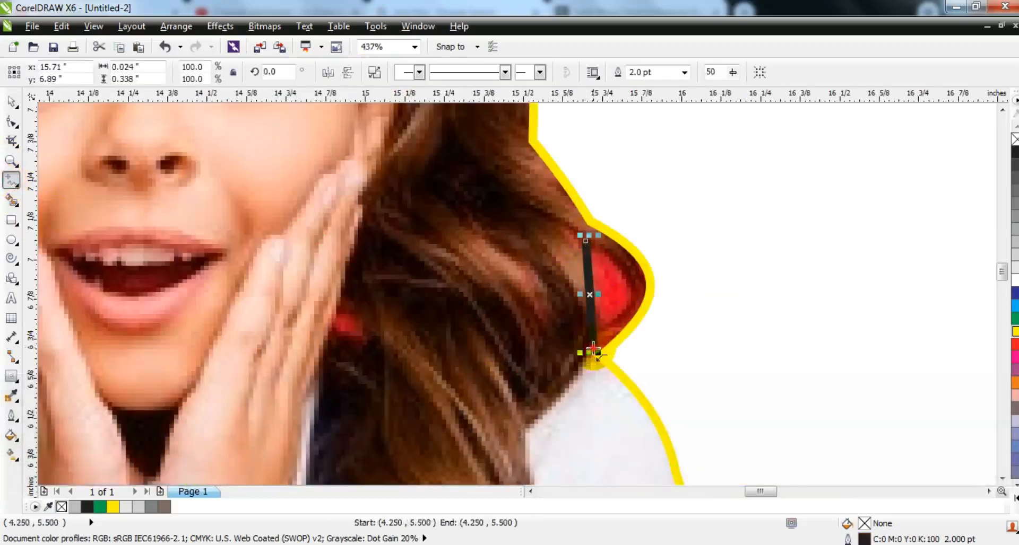
Convert the curl shape's segments to curves and bend them around the red patch
left_click(10, 124)
left_click_drag(328, 187, 643, 407)
left_click(208, 72)
mouse_move(586, 297)
left_mouse_down()
mouse_move(630, 297)
mouse_move(597, 303)
left_mouse_up()
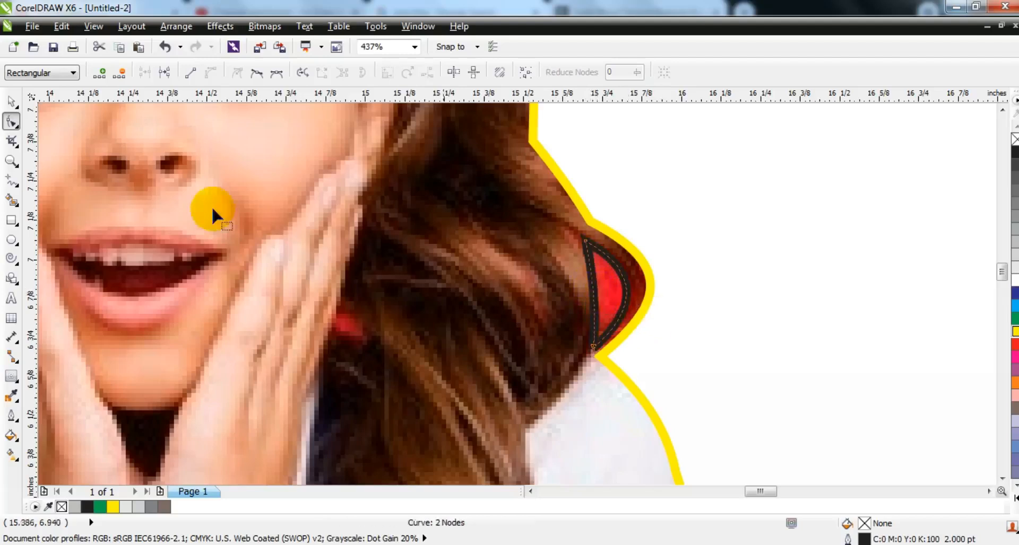
Combine the curl shape with the clipped girl cutout to remove the red patch inside the pigtail's lower curl
left_click(11, 101)
left_click(510, 236, "shift")
left_click(374, 73)
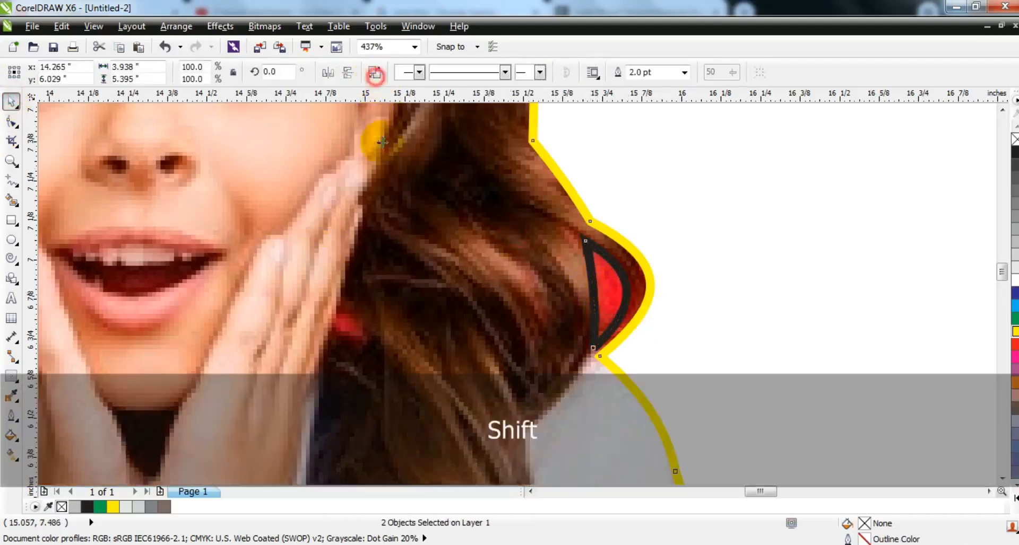
key("Escape")
Trace the small red patch between the hand and hair with a Freehand shape and combine it with the girl cutout
left_click(11, 183)
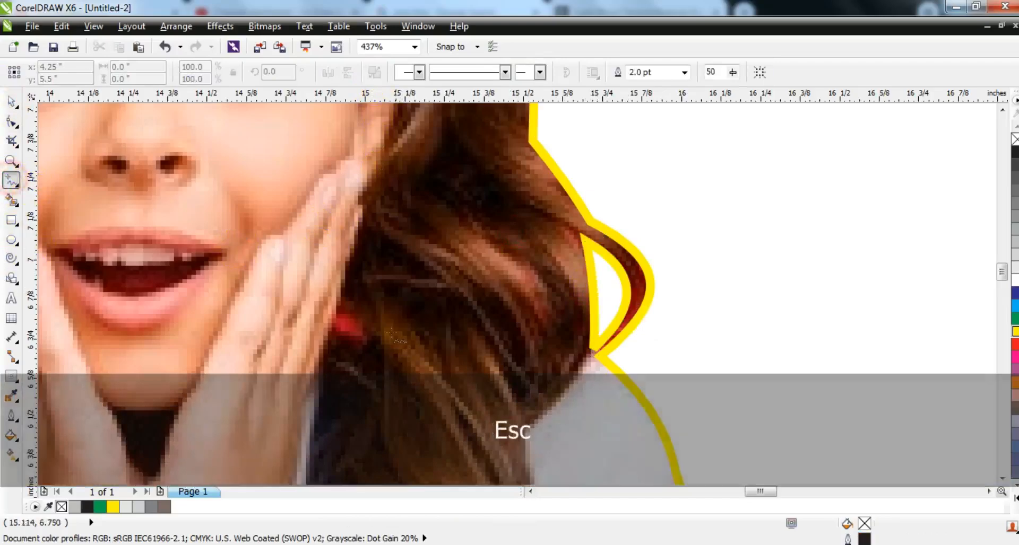
left_click_drag(341, 311, 338, 310)
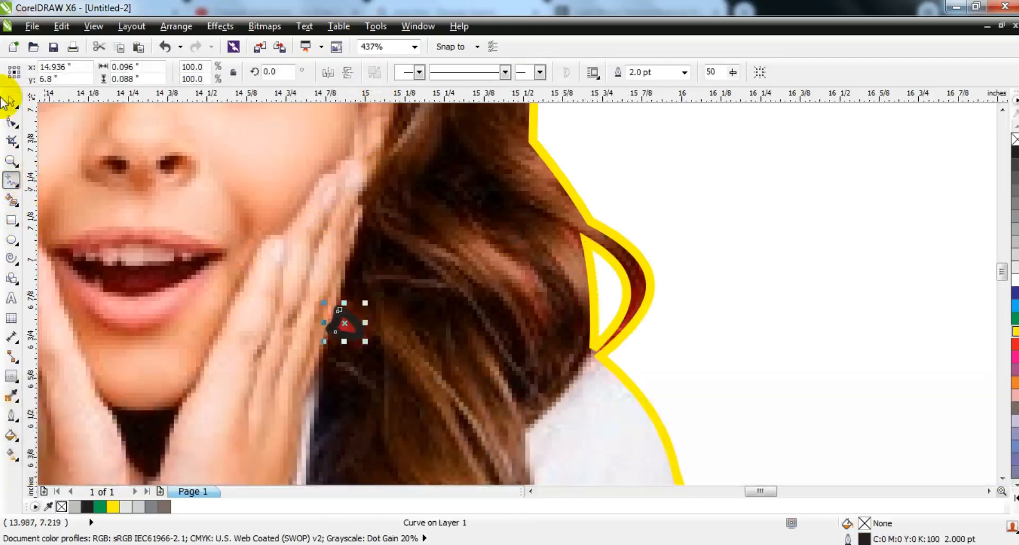
left_click(10, 106)
left_click(236, 171, "shift")
left_click(374, 72)
key("Escape")
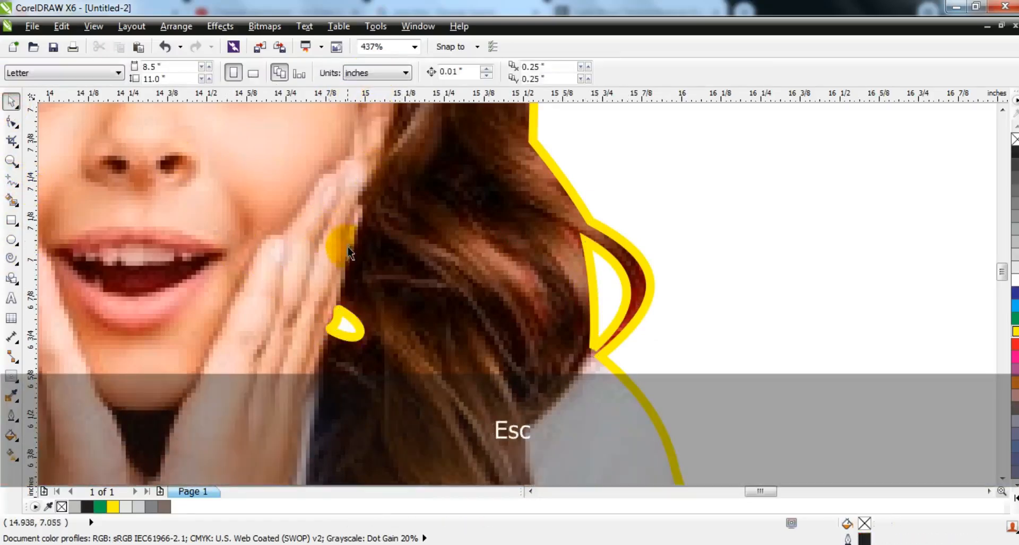
Draw a square about 6.96 inches wide over the wood texture image and fill it black
key("F3")
left_click(325, 275)
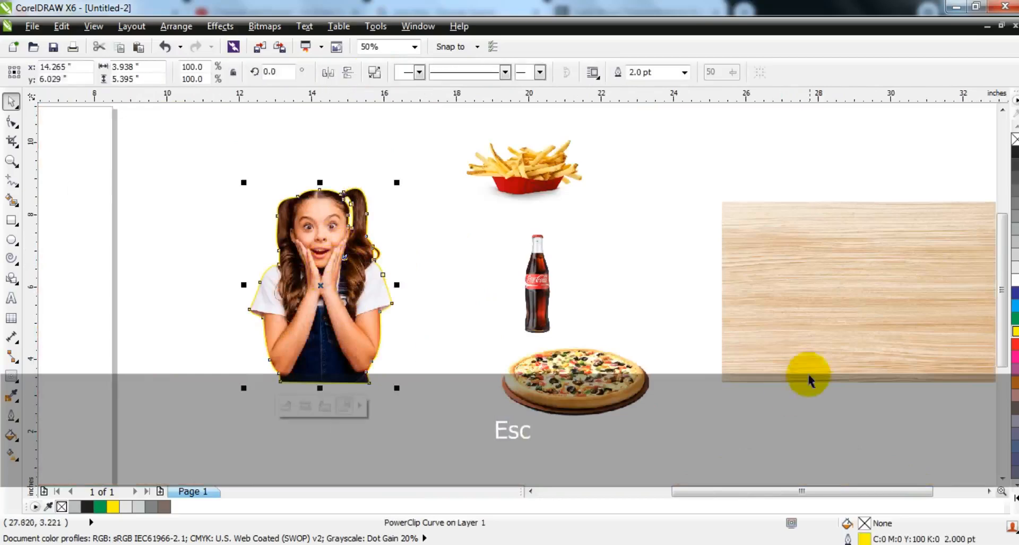
left_click(988, 491)
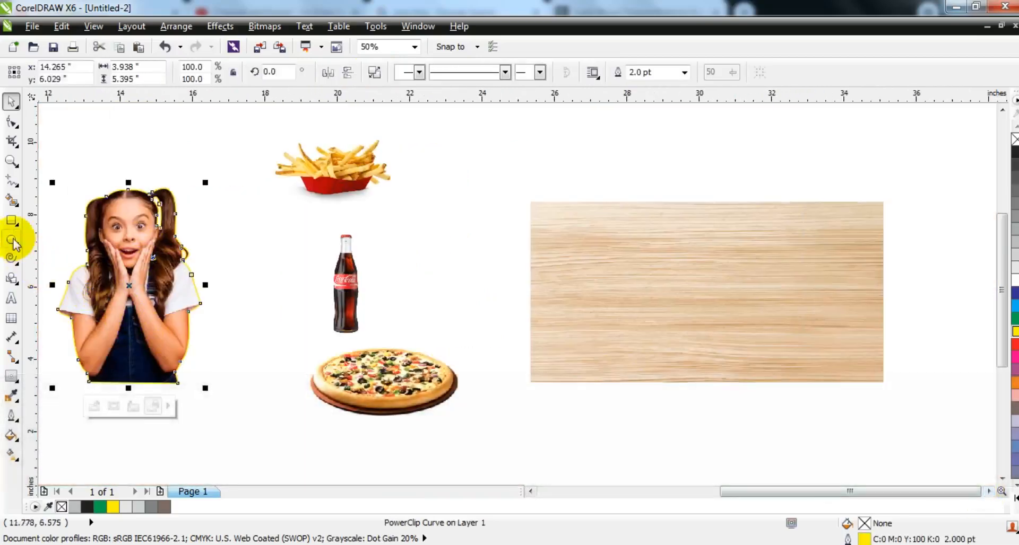
left_click(11, 220)
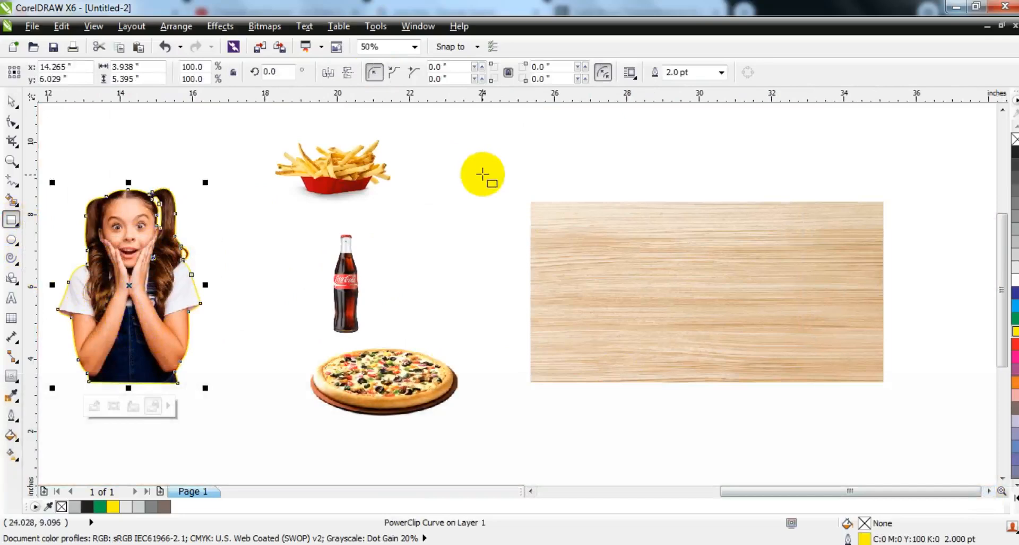
left_click_drag(482, 176, 611, 428)
left_click(11, 101)
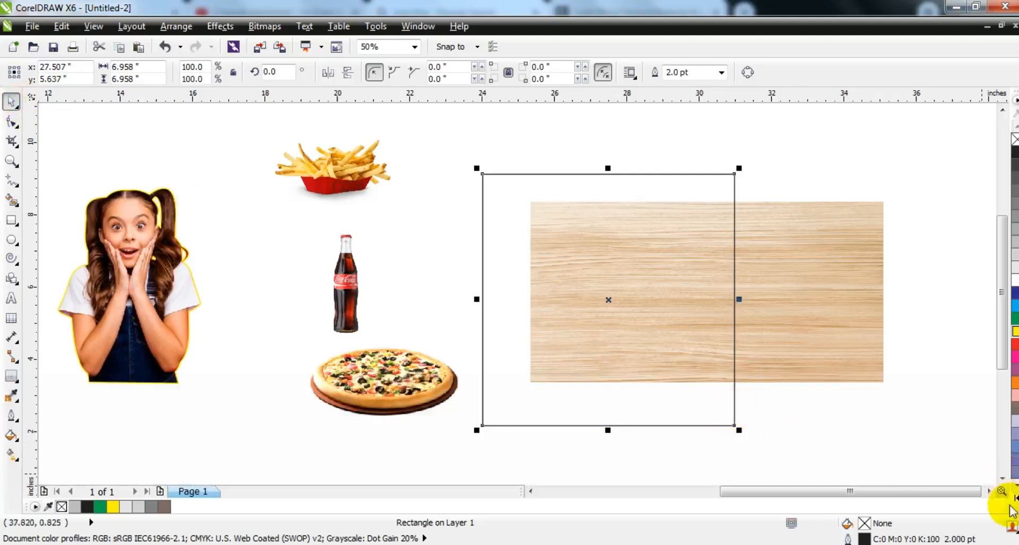
left_click(1011, 504)
left_click(1011, 139)
Bring the wood texture to the front and resize it to about 7.25 by 7.24 inches so it covers the black square
left_click(785, 240)
key("shift+Page_Up")
left_click_drag(785, 242, 721, 230)
left_click_drag(835, 259, 746, 259)
left_click_drag(610, 355, 609, 436)
left_click_drag(465, 159, 771, 449)
key("shift+F2")
key("Escape")
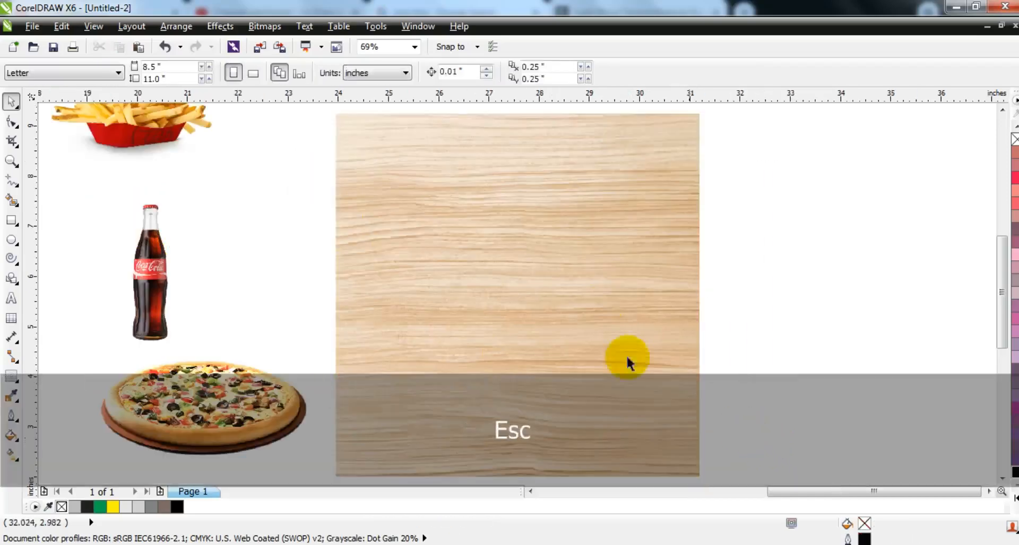
Send the wood texture behind the black square and PowerClip it inside the square
left_click(599, 310)
key("ctrl+Page_Down")
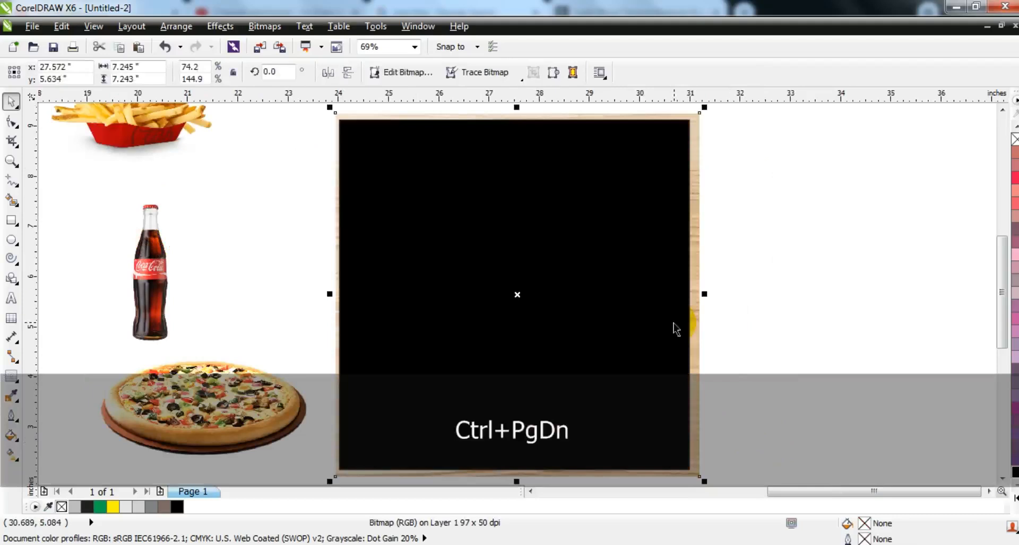
left_click(220, 26)
mouse_move(258, 239)
left_click(339, 238)
left_click(375, 237)
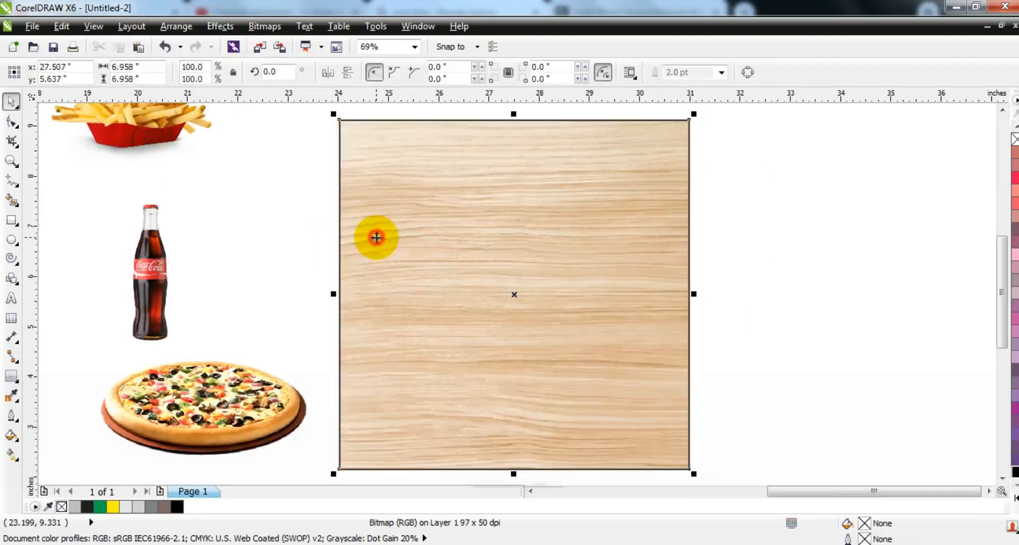
left_click(280, 268)
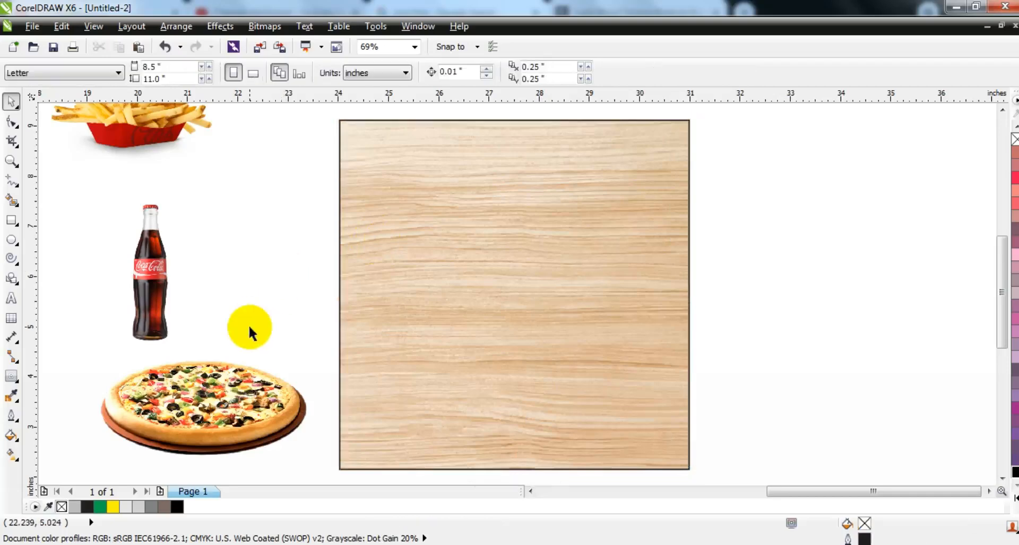
Move the girl cutout onto the wood panel, bring it to the front and centre it horizontally on the panel
key("F3")
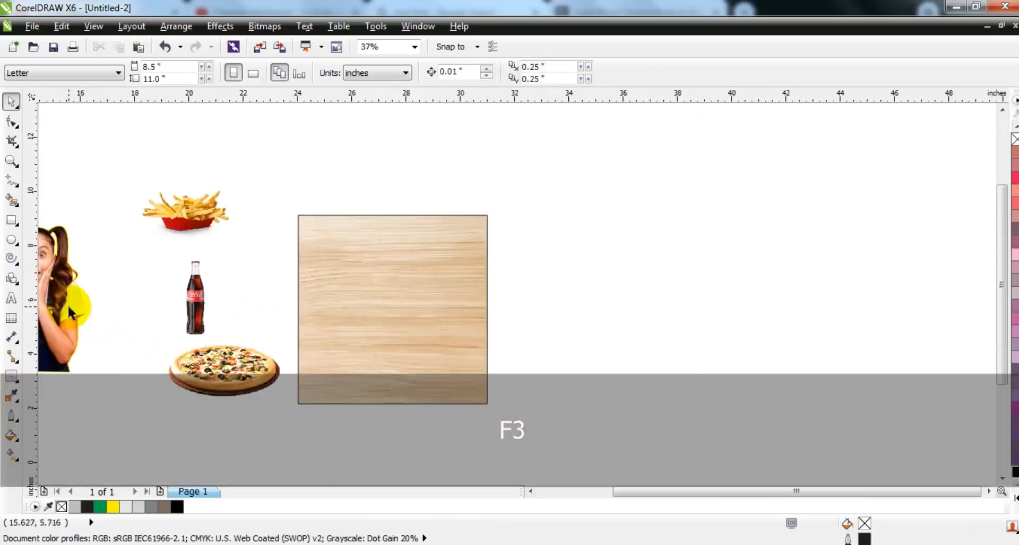
left_click_drag(68, 304, 414, 305)
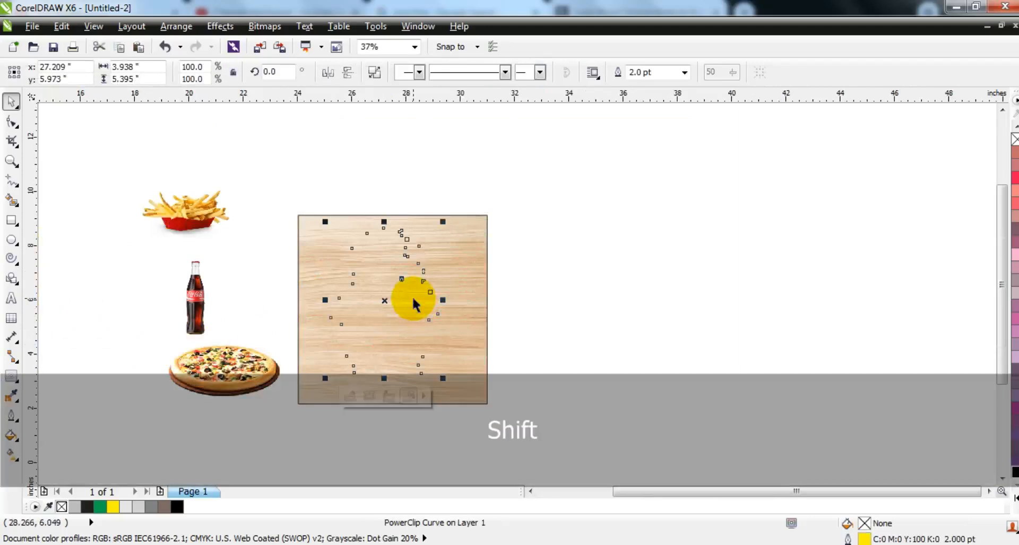
key("shift+Page_Up")
left_click(446, 261, "shift")
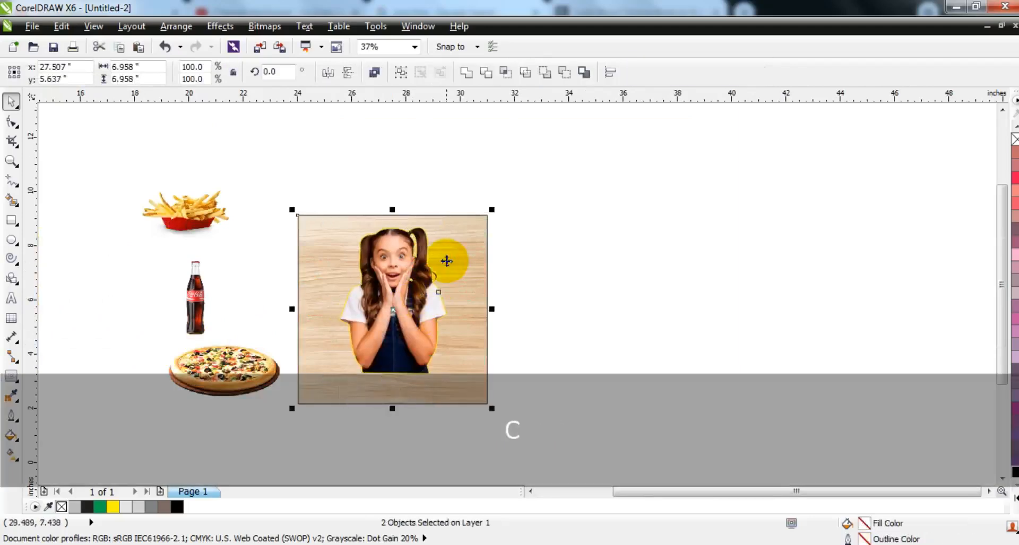
key("shift+F2")
key("Escape")
Give the girl cutout a white outline 8.0 pt wide
left_click(514, 263)
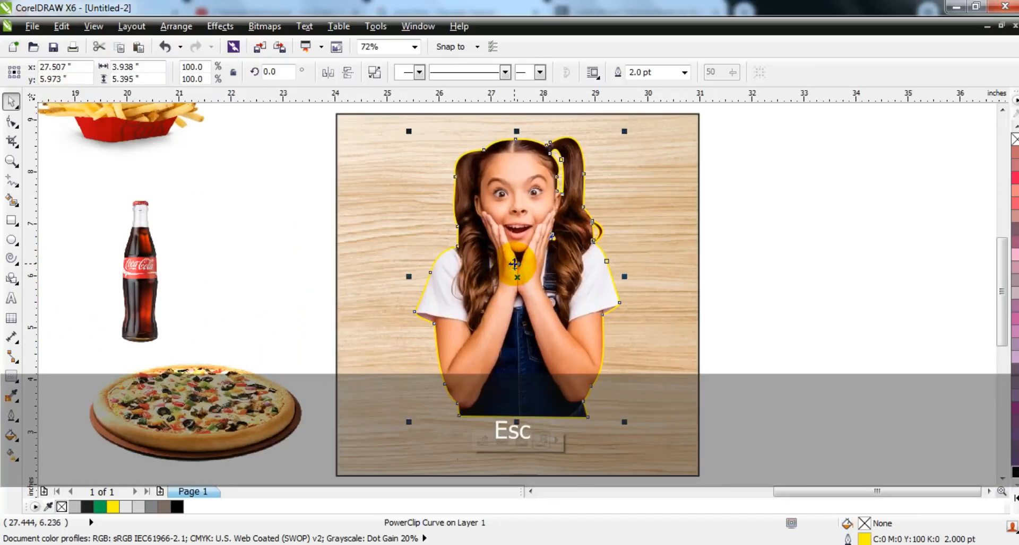
left_click(684, 72)
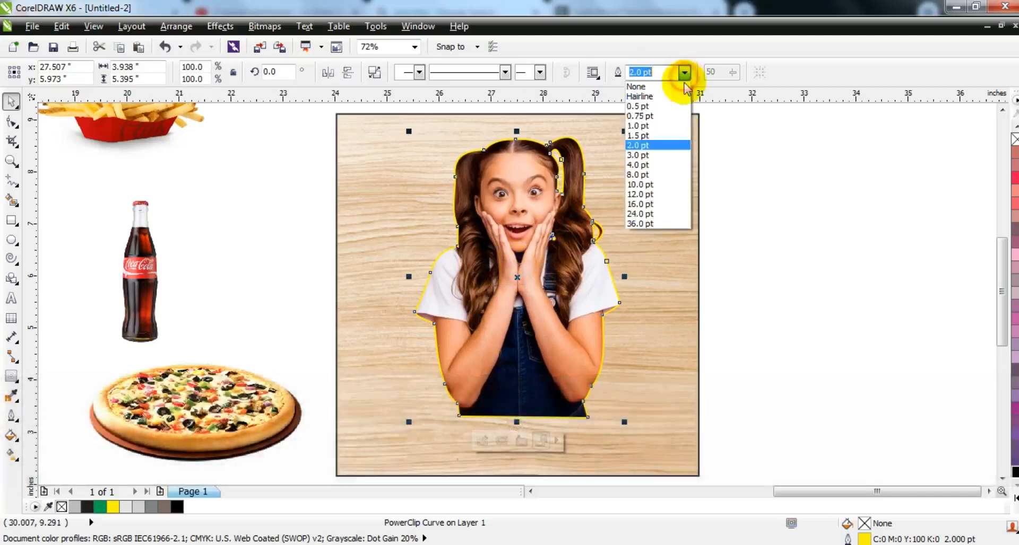
left_click(644, 175)
key("ctrl+z")
key("ctrl+shift+z")
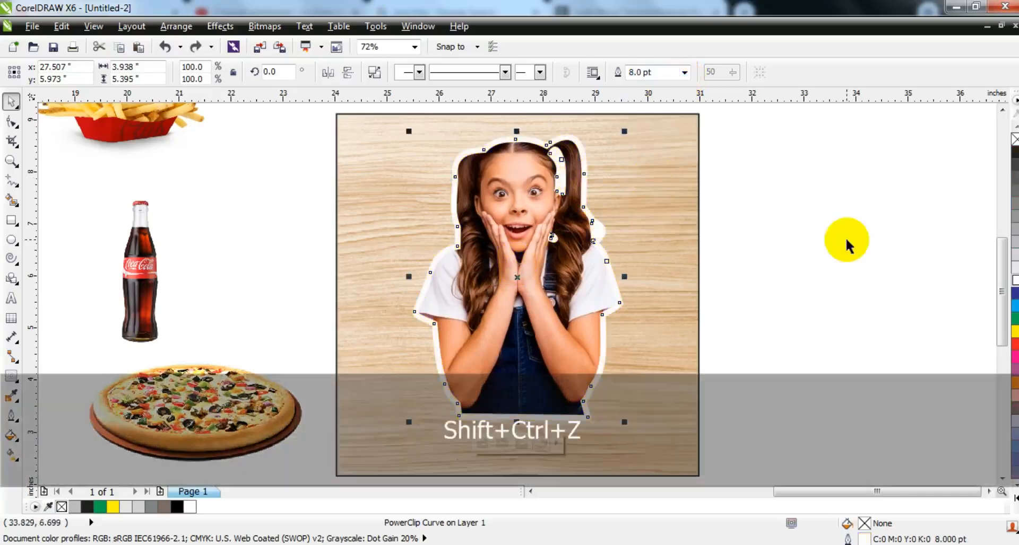
Duplicate the girl cutout beside the panel, convert the copy's outline to an object and delete the copied photo
left_click_drag(518, 292, 751, 294)
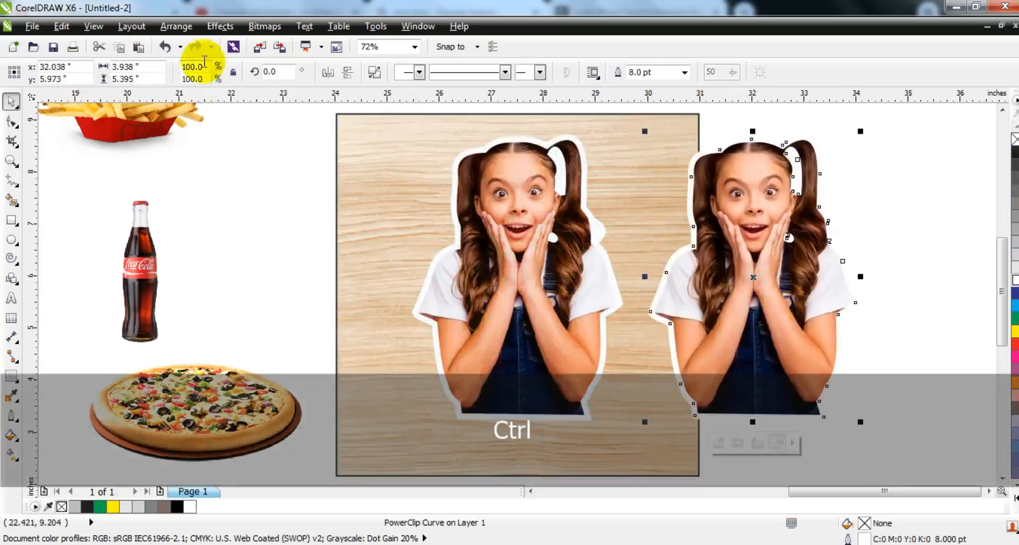
left_click(177, 26)
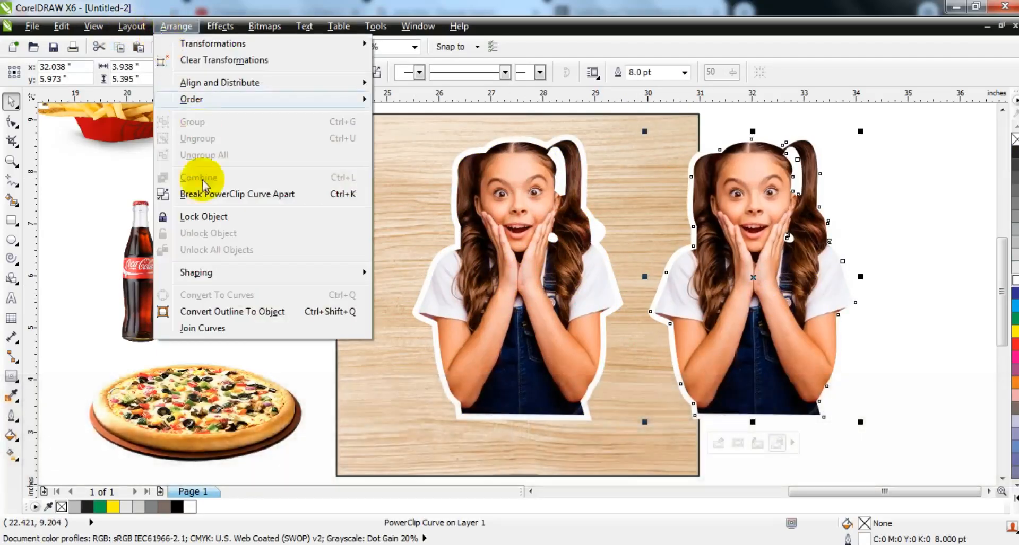
left_click(200, 312)
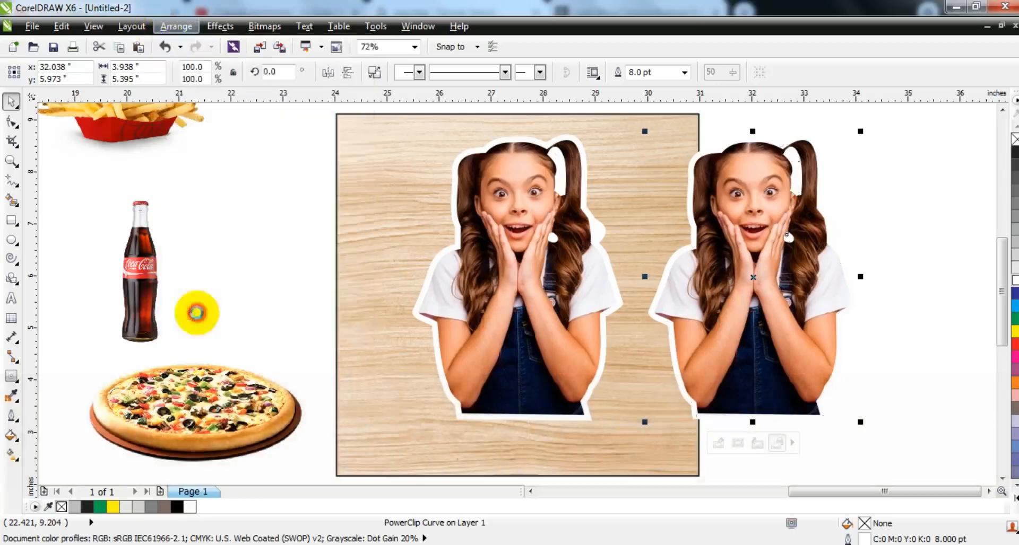
left_click(898, 221)
left_click(744, 314)
key("Delete")
Fill the separated outline object with cyan, then break it apart and weld the pieces into one solid silhouette
left_click_drag(909, 128, 629, 448)
left_click(1014, 305)
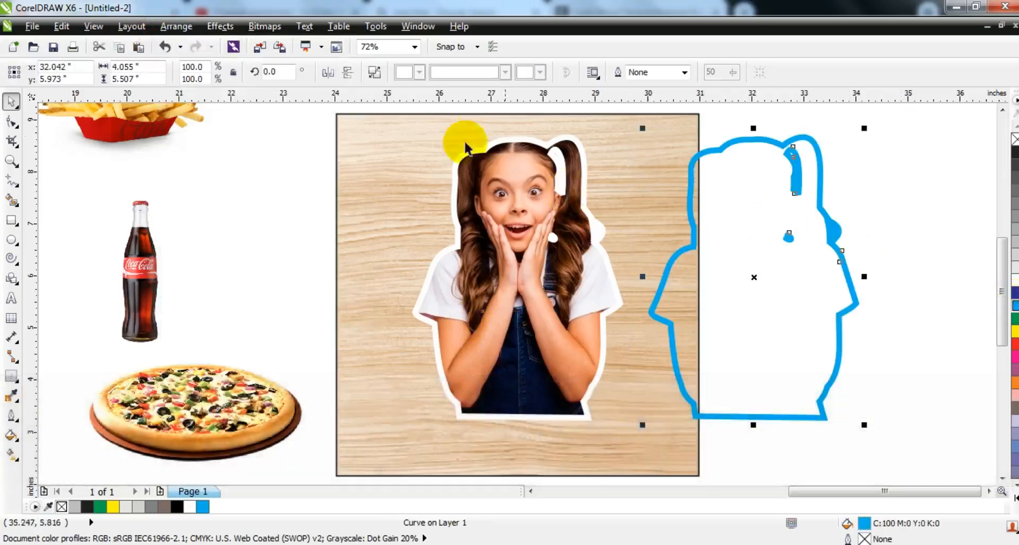
left_click(376, 74)
left_click(470, 75)
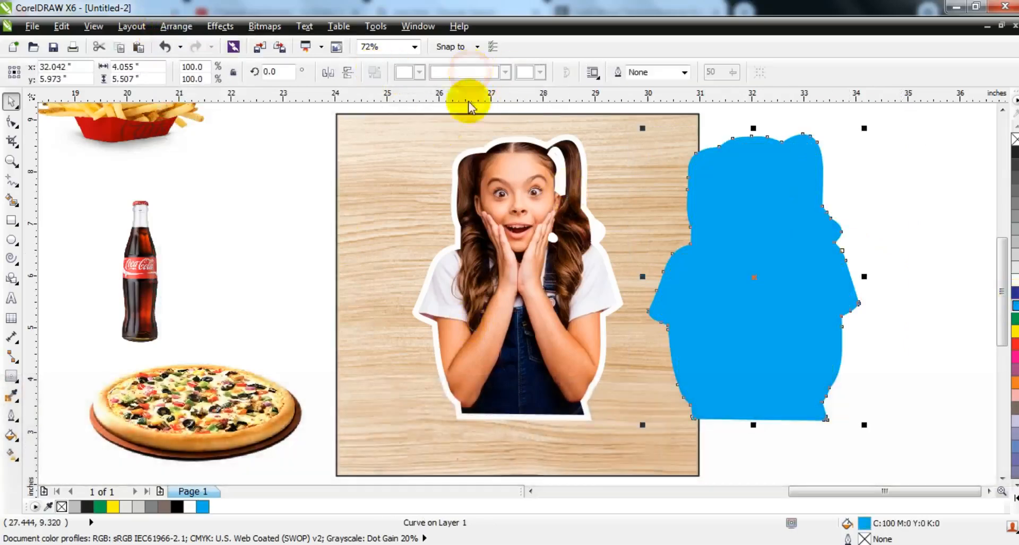
left_click(310, 172)
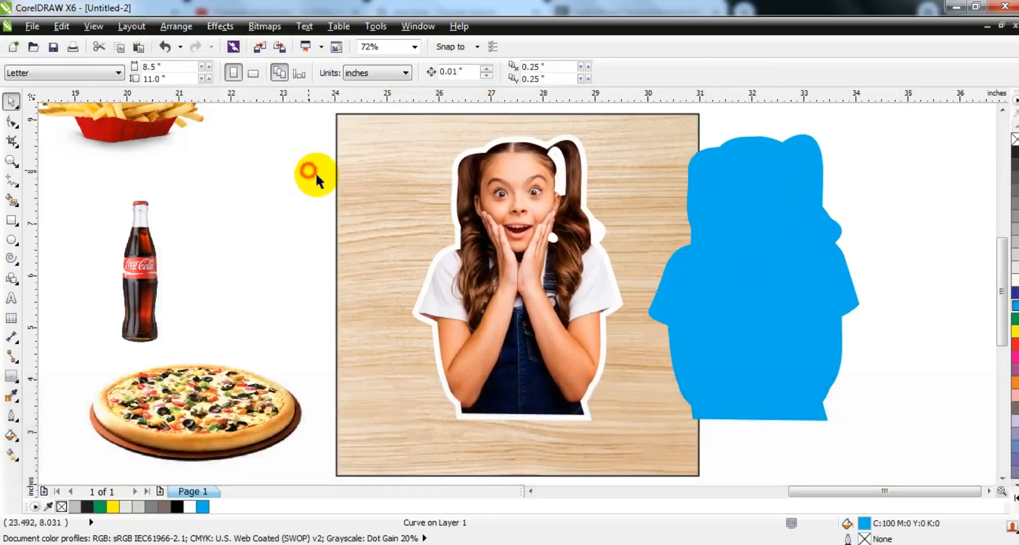
Remove the girl cutout's outline and place the solid silhouette centred directly behind her
left_click(586, 241)
right_click(1014, 140)
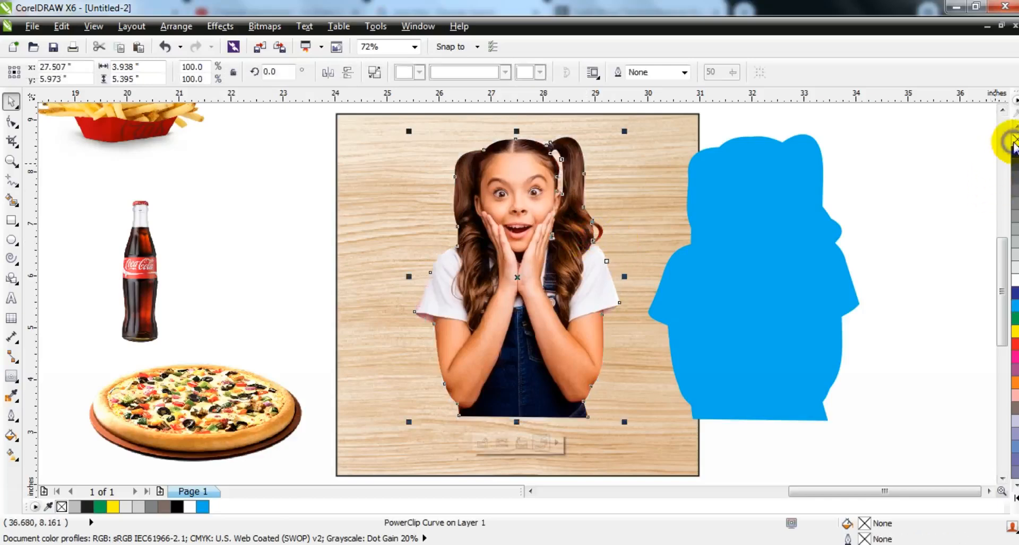
left_click(786, 228)
left_click(529, 193, "shift")
key("c")
key("Escape")
left_click(568, 222)
key("ctrl+Page_Down")
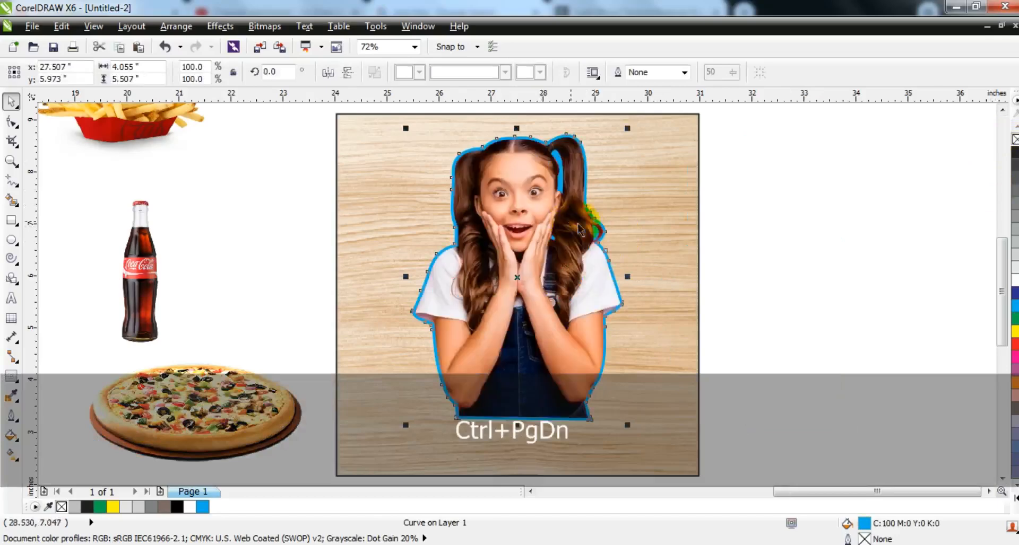
Fill the silhouette behind the girl with white
left_click(751, 182)
left_click(581, 146)
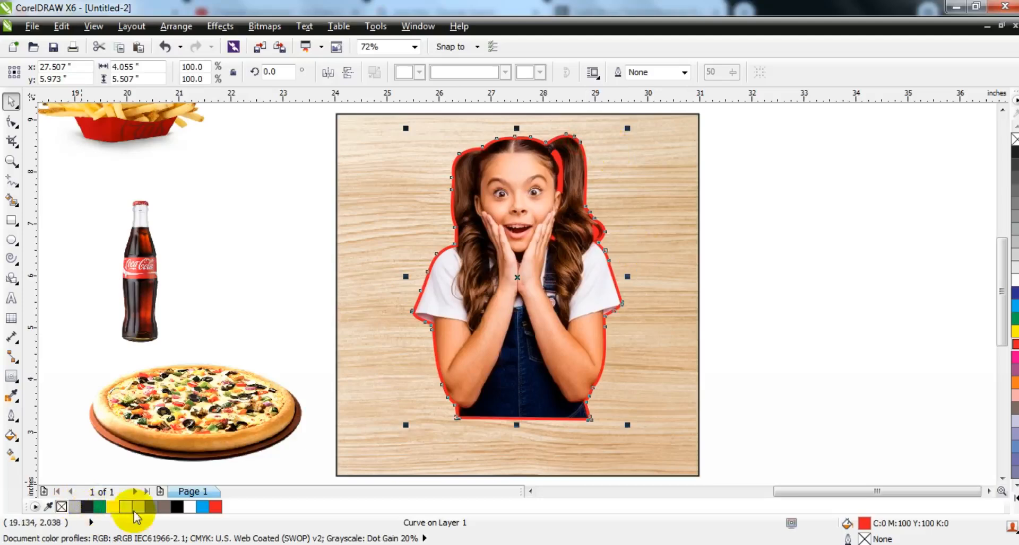
left_click(190, 507)
Scale down the girl with her white silhouette in the upper part of the wood panel and centre them horizontally on it
left_click_drag(294, 133, 549, 304)
left_click(647, 304, "shift")
key("c")
left_click(760, 320)
Draw a red rectangle about 3.69 by 1.05 inches over the girl's lower edge and centre it horizontally on the panel
left_click(11, 159)
left_click_drag(342, 223, 732, 404)
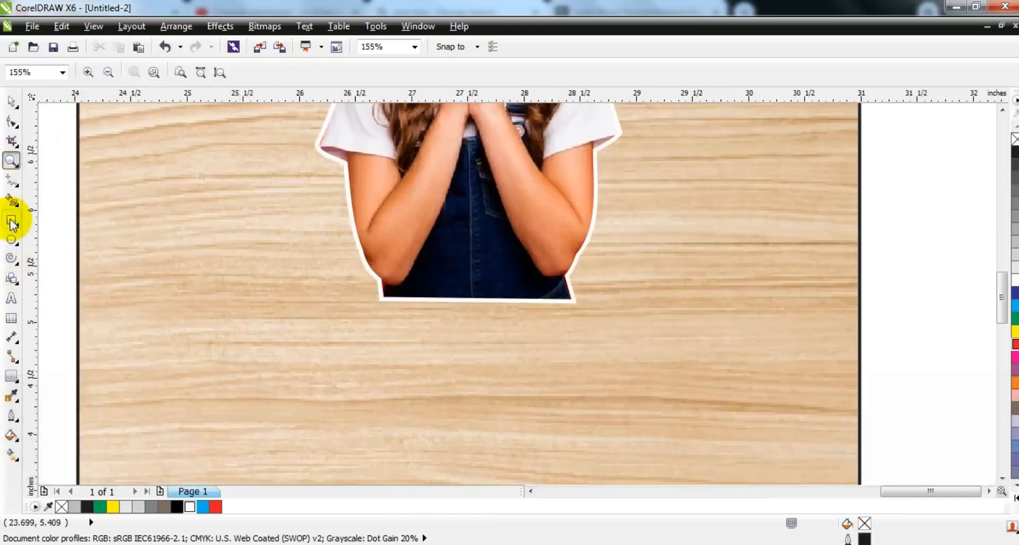
left_click(12, 221)
left_click_drag(274, 263, 689, 381)
left_click(8, 105)
left_click(215, 507)
left_click(428, 435, "shift")
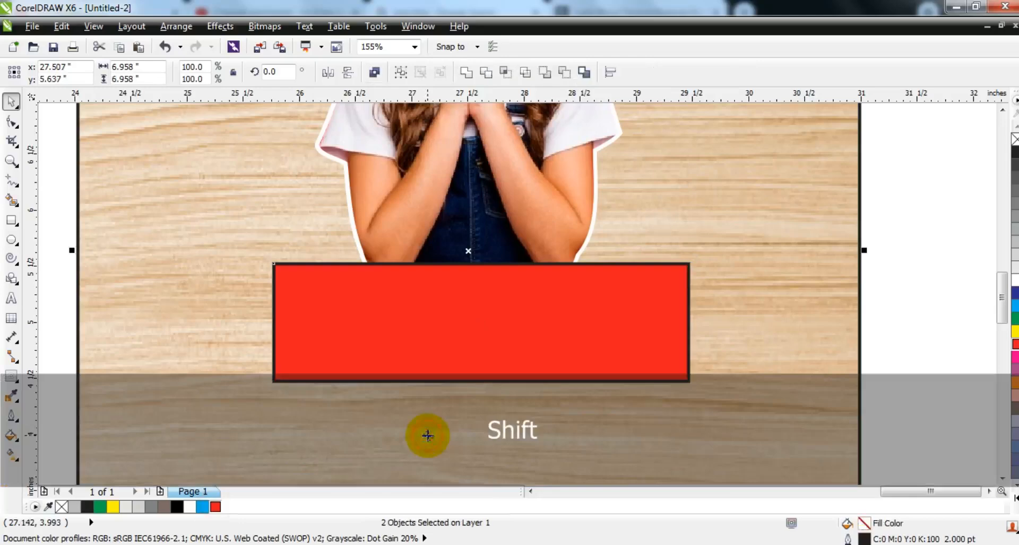
key("c")
key("Escape")
Convert the red rectangle to curves and bend its upper and lower edges upward into an arched banner
left_click(454, 329)
left_click(11, 123)
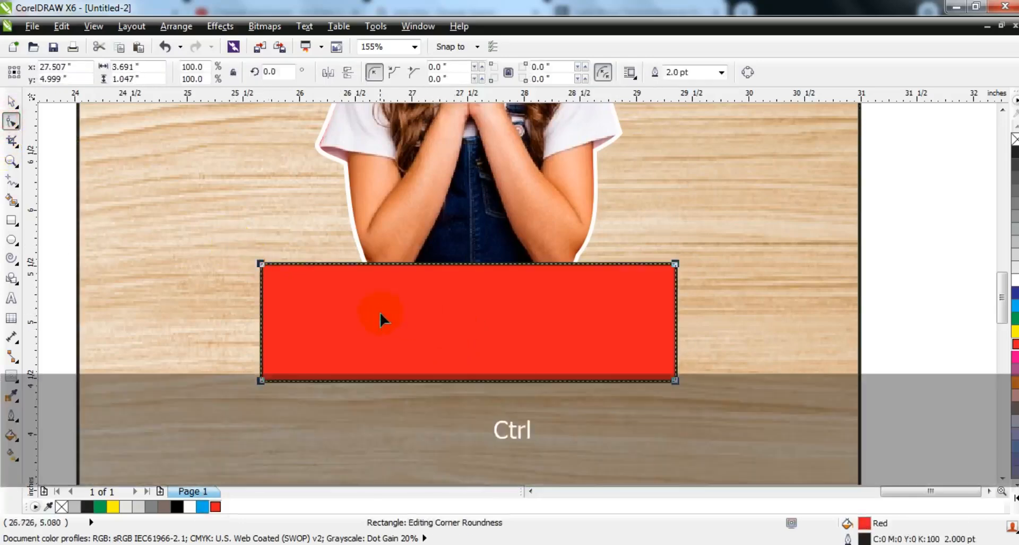
key("ctrl+q")
left_click_drag(751, 418, 756, 419)
left_click(211, 72)
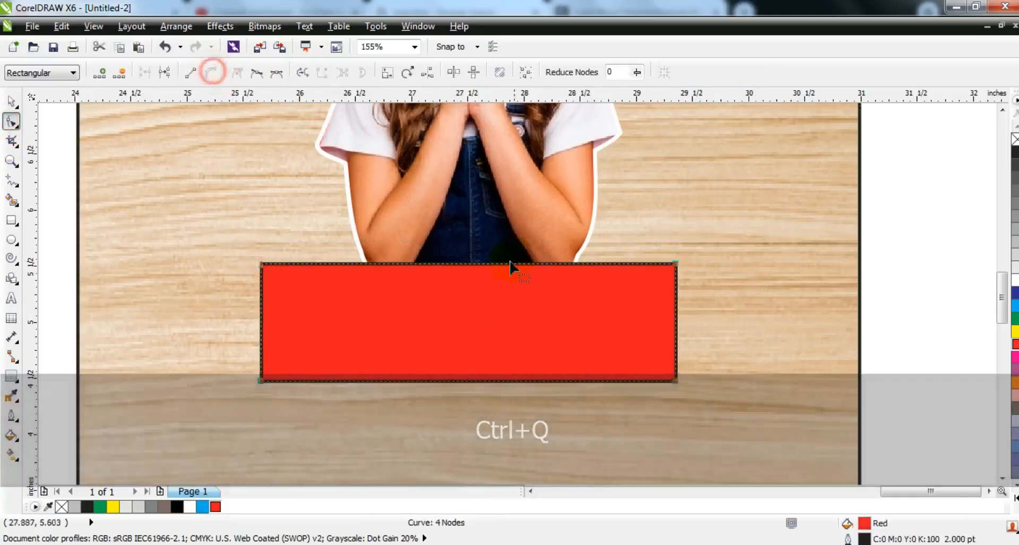
left_click_drag(460, 262, 481, 267)
left_click_drag(468, 381, 467, 336)
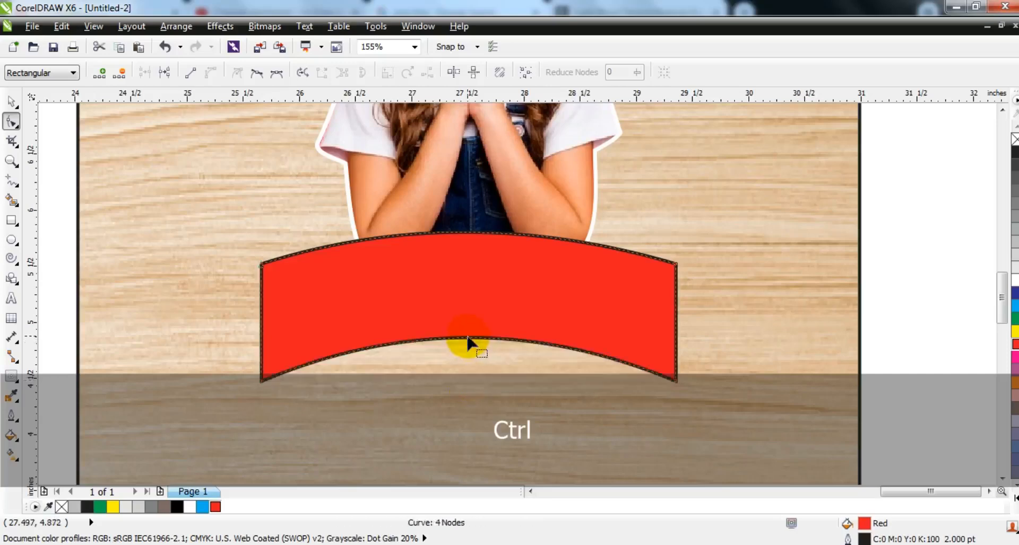
Draw a square about 1.01 inches wide overlapping the banner's lower left corner and fill it red
left_click(10, 102)
key("Escape")
left_click(11, 221)
left_click_drag(175, 322, 247, 434)
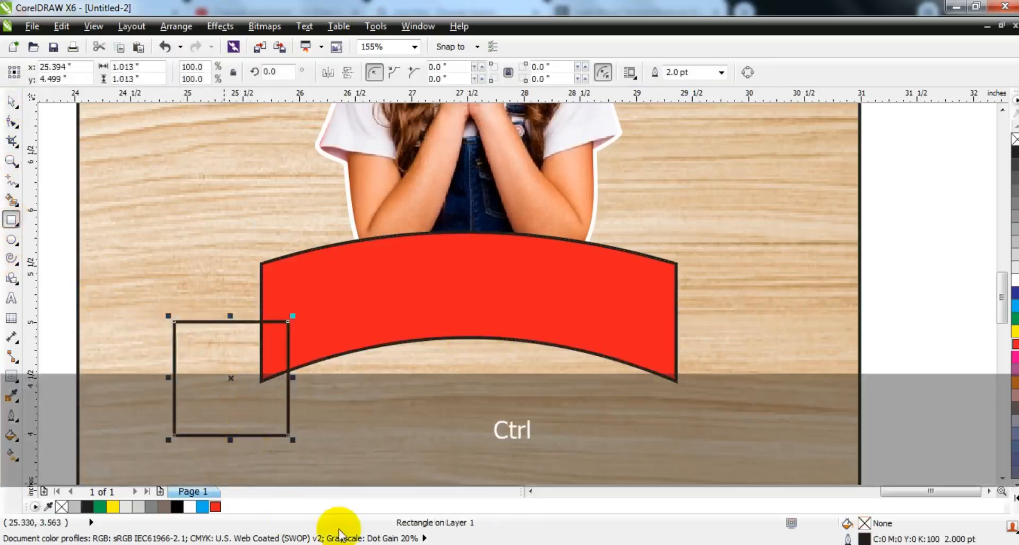
left_click(214, 507)
Convert the small red square to curves and pull its outer edge inward into a ribbon-tail notch
left_click(11, 122)
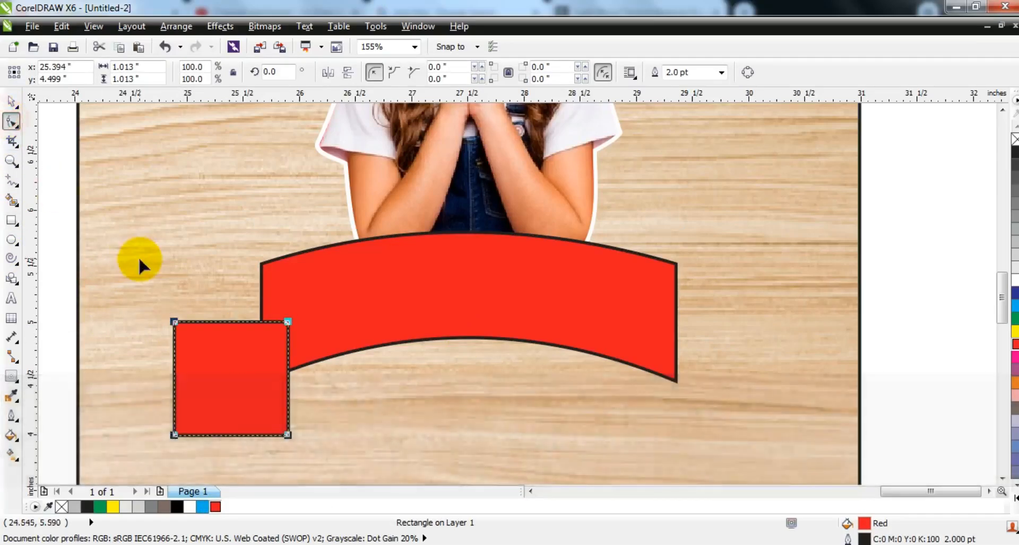
key("ctrl+q")
left_click(173, 385)
left_click_drag(172, 385, 197, 388)
Rotate the notched ribbon tail about 15.1 degrees and place it behind the banner's left end
left_click(11, 101)
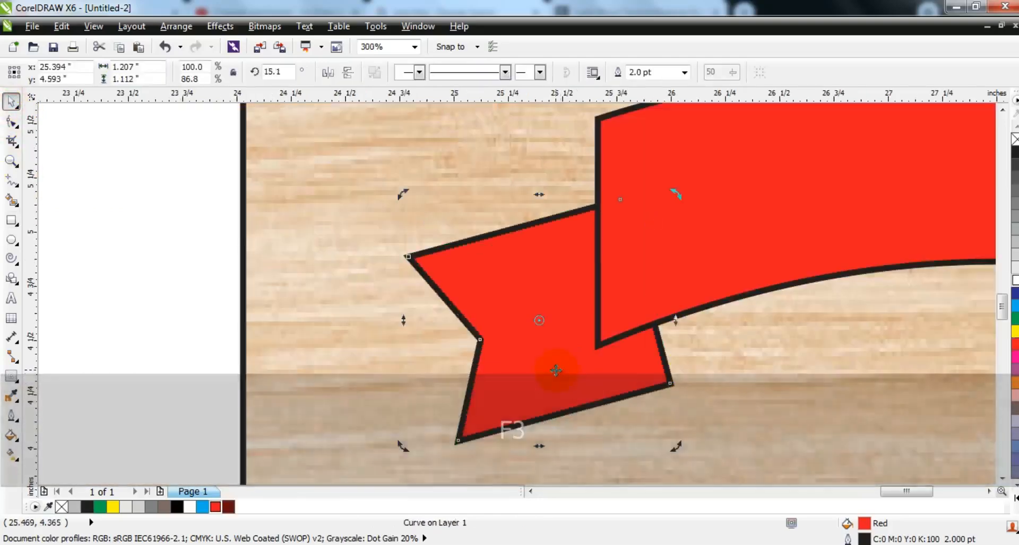
left_click_drag(552, 371, 574, 374)
key("ctrl+q")
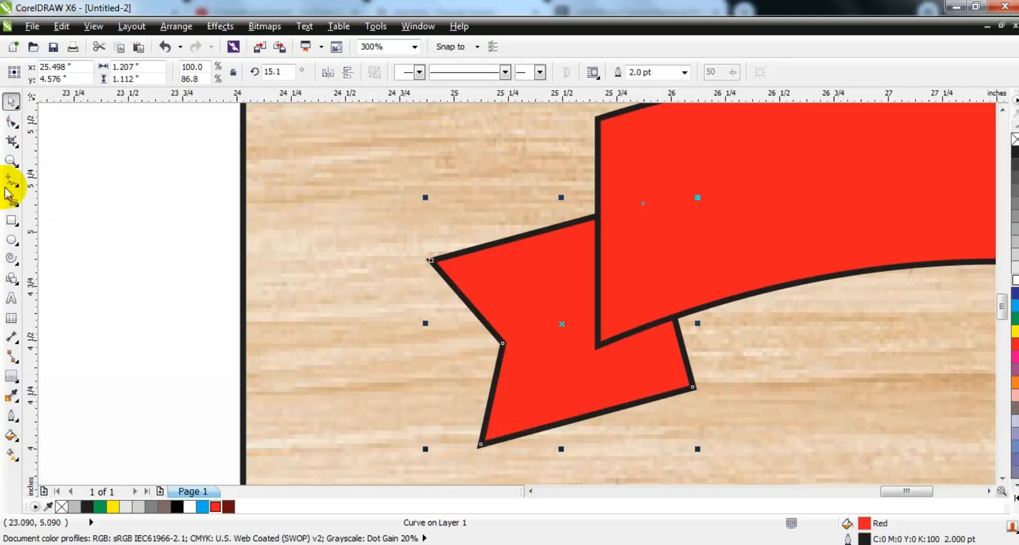
Draw a closed four-sided shape over the fold where the banner's lower left corner meets the ribbon tail
key("Escape")
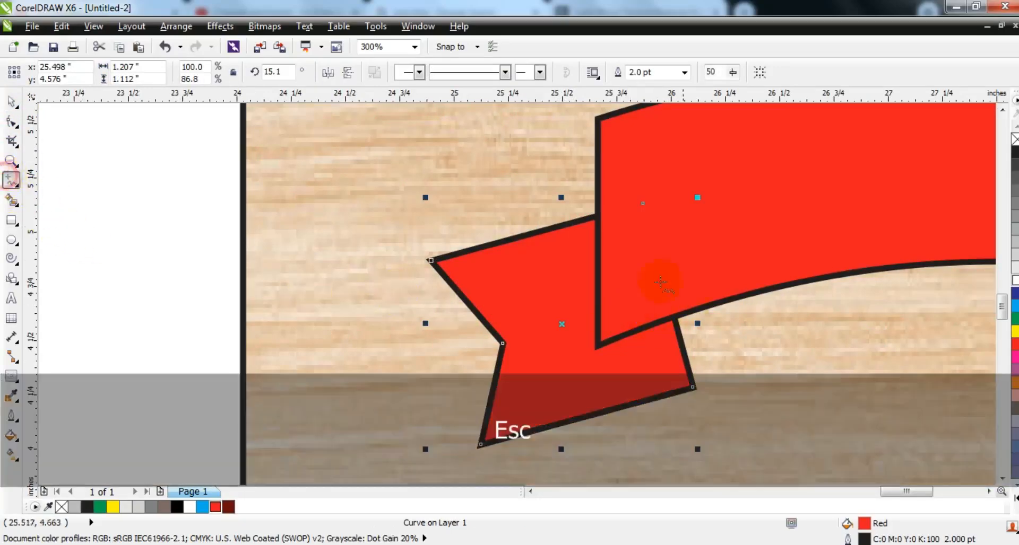
mouse_move(651, 270)
left_mouse_down()
mouse_move(597, 341)
mouse_move(708, 393)
left_mouse_up()
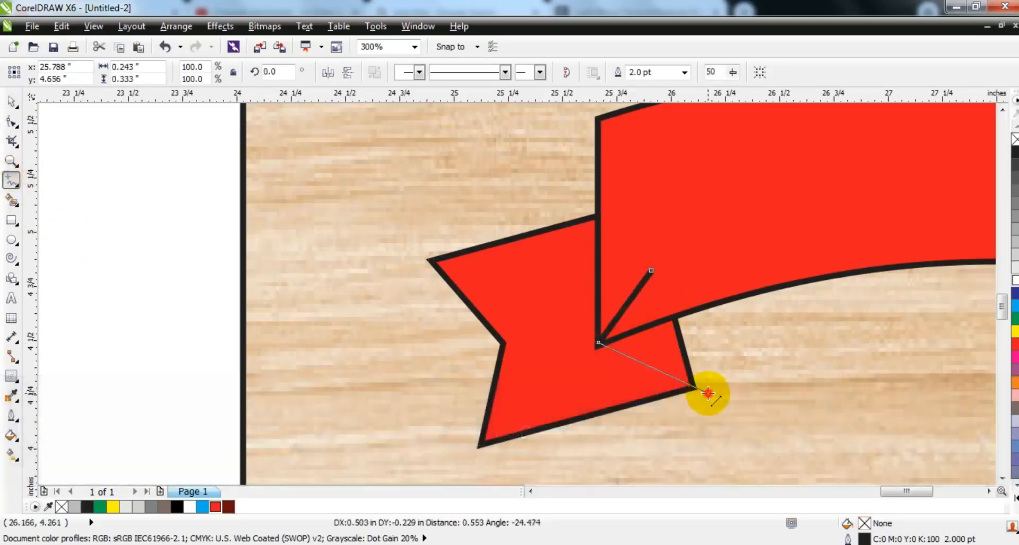
double_click(708, 393)
double_click(697, 237)
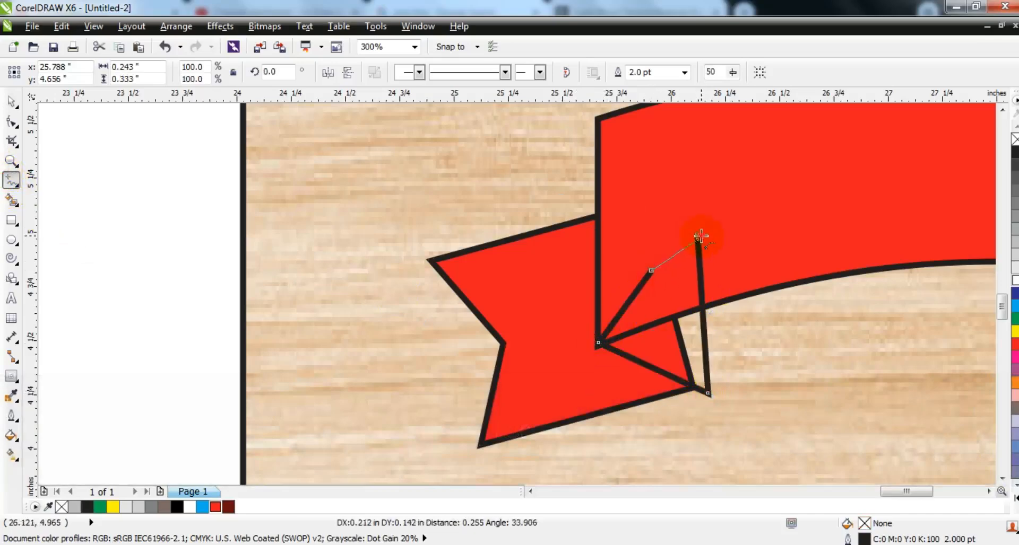
left_click(698, 237)
left_click(7, 108)
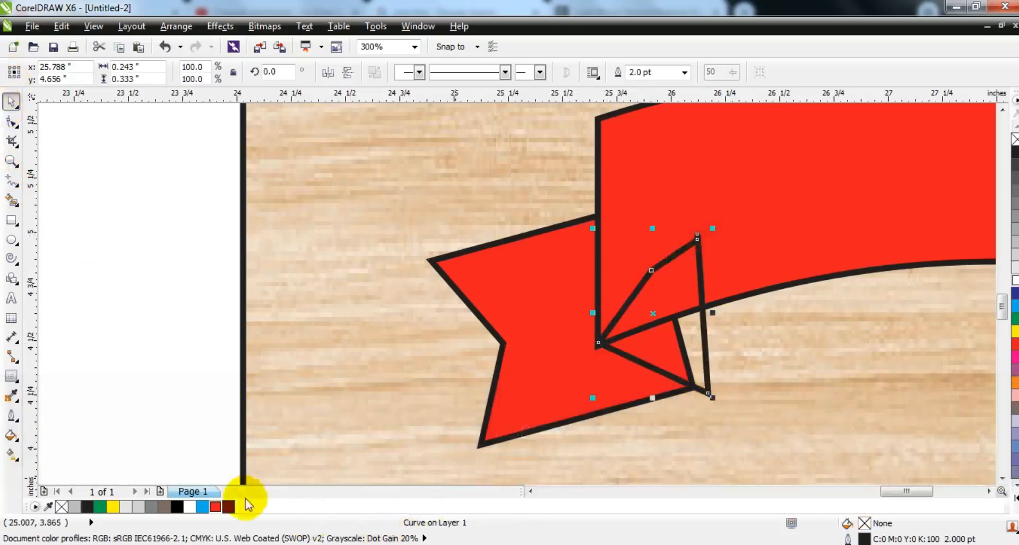
Fill the fold shape dark red (C32 M100 Y100 K48) without an outline and PowerClip it inside the left ribbon tail
left_click(228, 506)
right_click(1014, 140)
key("w")
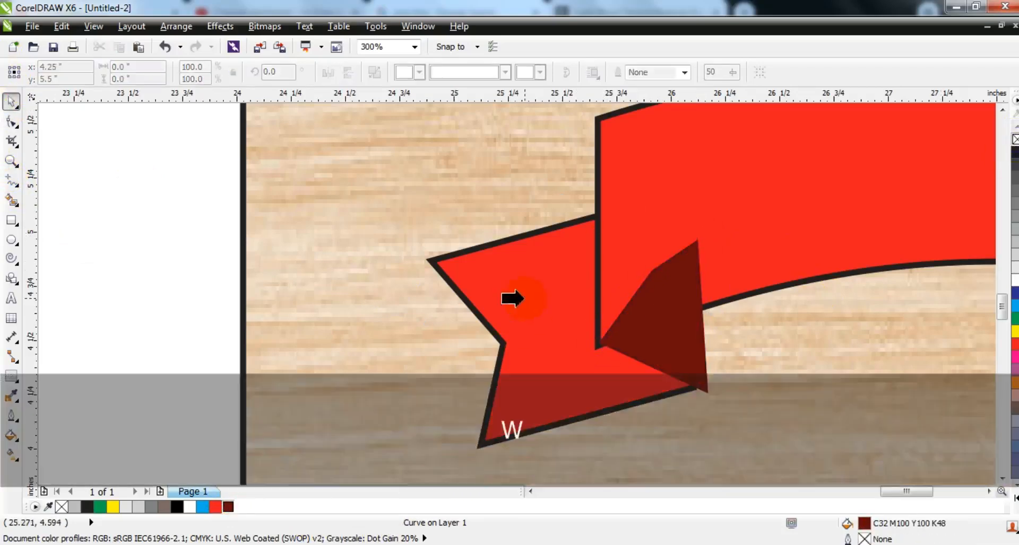
left_click(524, 298)
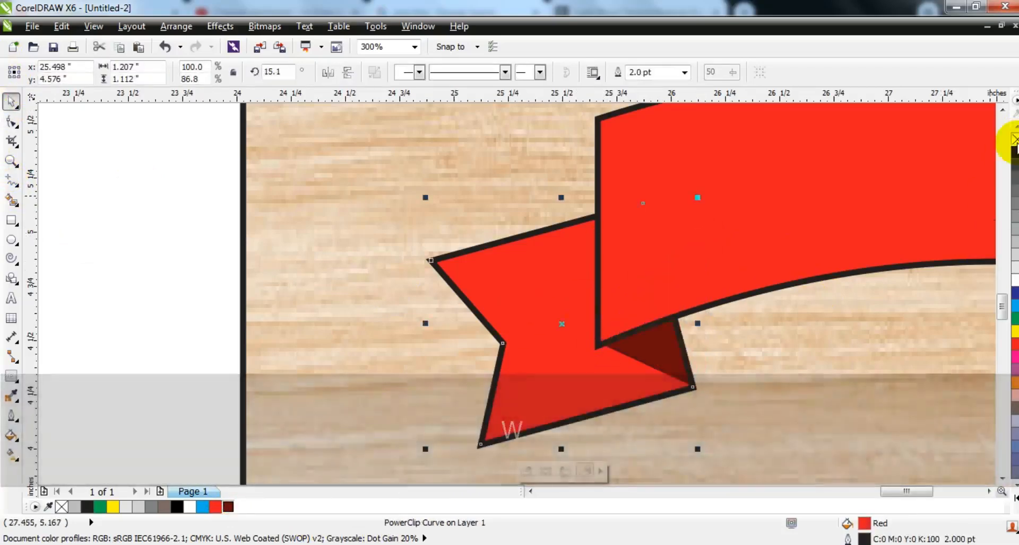
Apply a linear dark-red-to-red gradient to the left ribbon tail at about 242.7 degrees, darkest beside the banner
left_click(229, 507)
key("g")
left_click_drag(631, 230, 559, 274)
left_click_drag(221, 507, 559, 274)
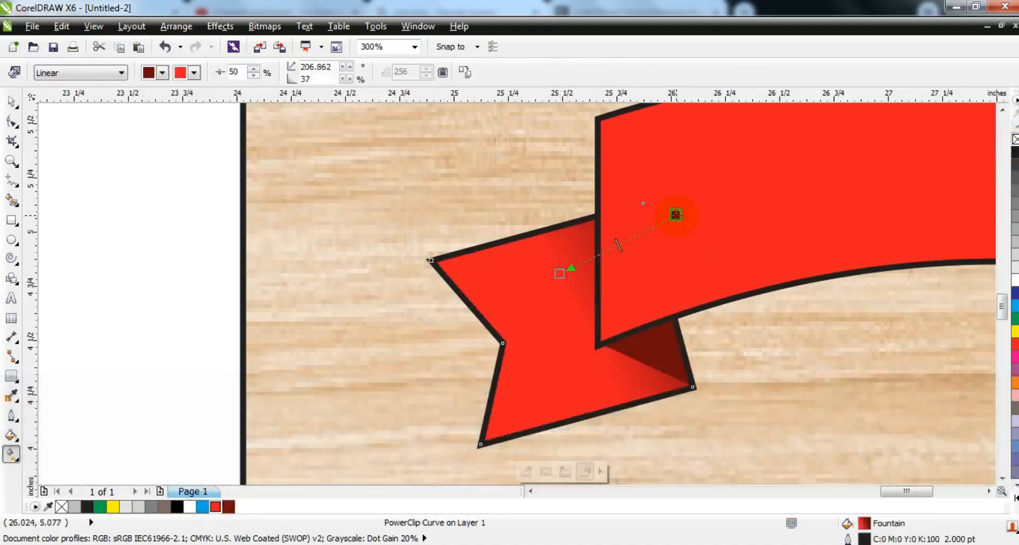
left_click_drag(607, 183, 605, 183)
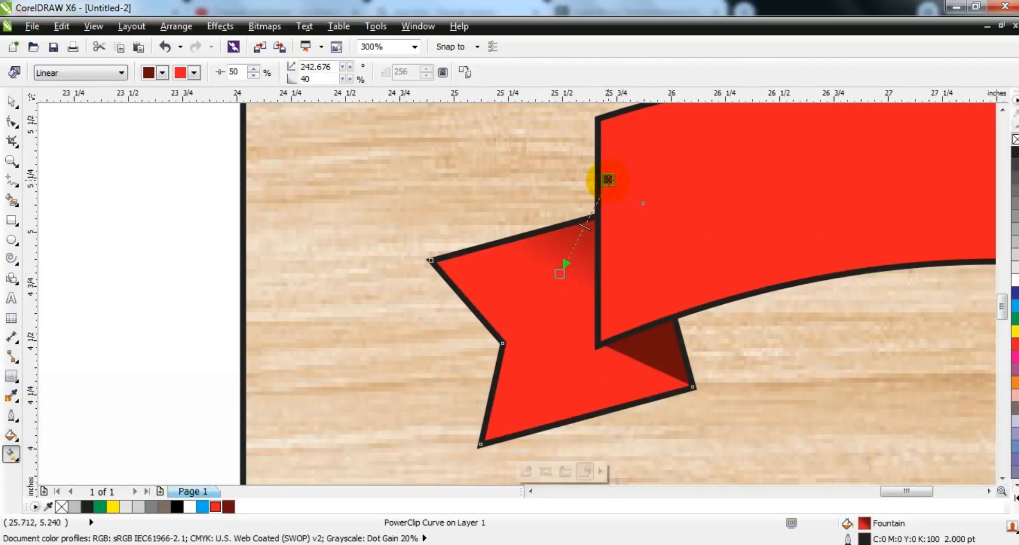
left_click(11, 101)
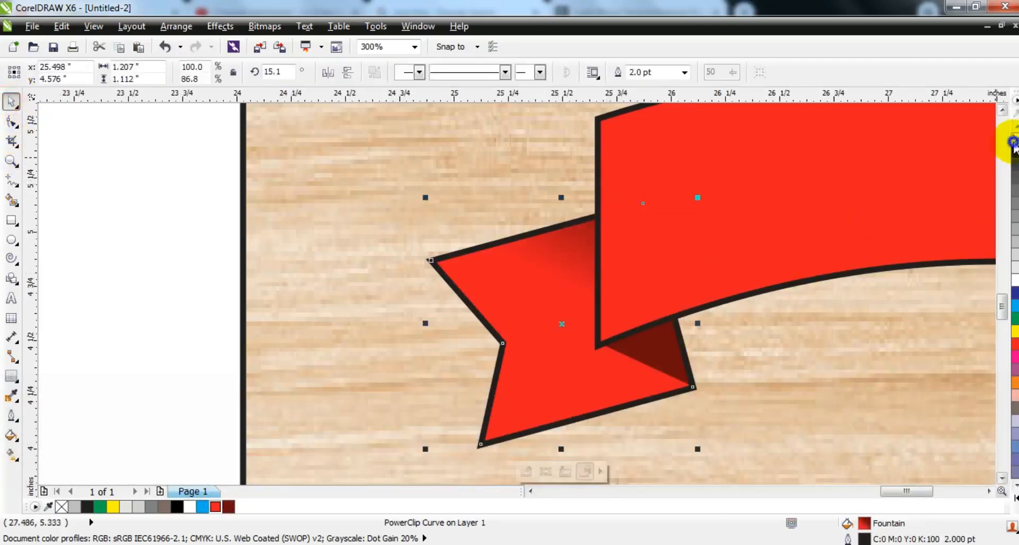
Remove the outlines from the left ribbon tail and the arched banner
right_click(1012, 141)
left_click(836, 202)
right_click(1014, 139)
key("Escape")
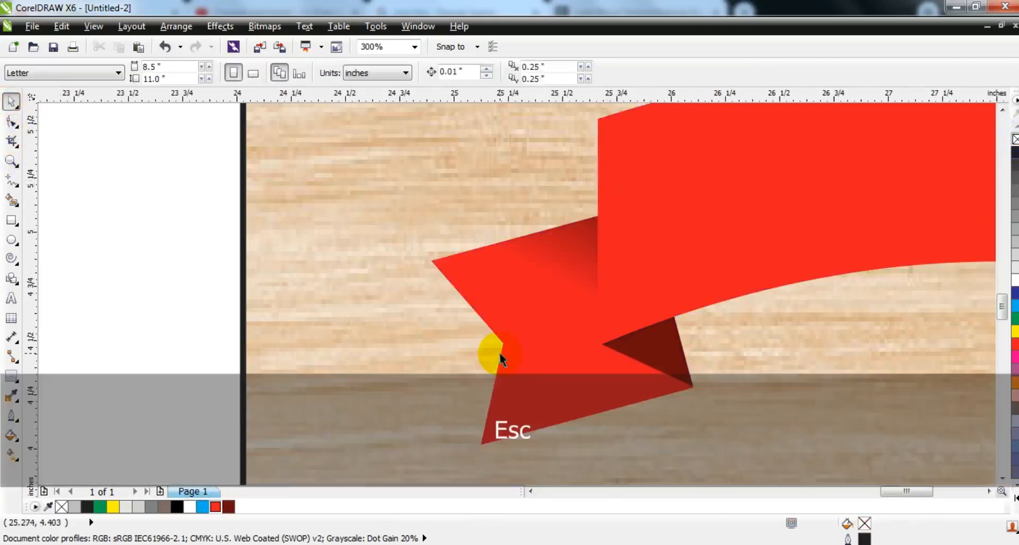
Duplicate the left ribbon tail, mirror the copy horizontally and place it at the banner's right end
key("F3")
left_click(495, 358)
key("KP_Add")
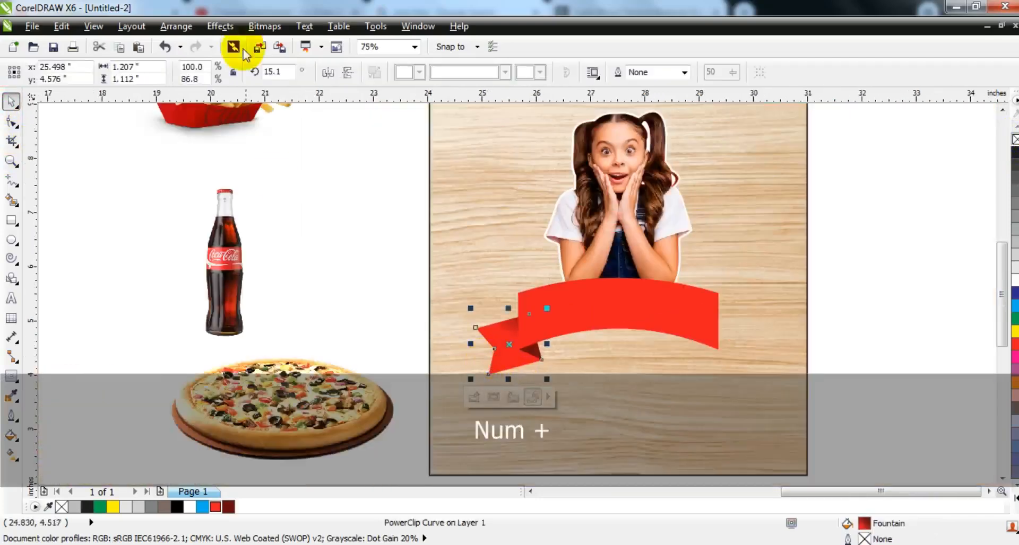
left_click(328, 72)
left_click_drag(522, 354, 706, 364)
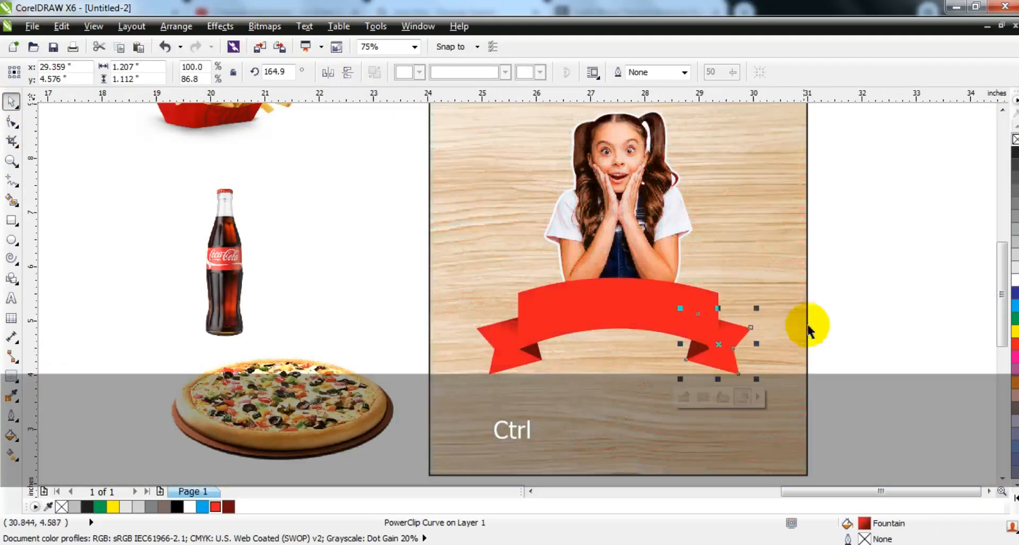
Add the text "WOW" beside the ribbon banner
left_click_drag(842, 275, 447, 412)
key("shift+F2")
key("Escape")
left_click_drag(821, 391, 840, 397)
scroll(377, 352, "down", 2)
key("Escape")
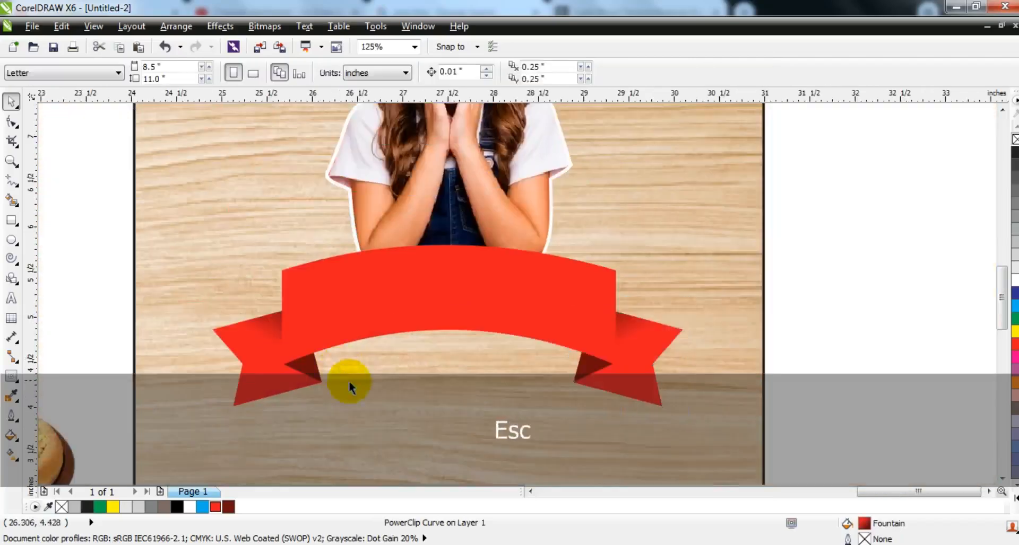
left_click(11, 298)
left_click(65, 281)
key("Caps_Lock")
type("WOW")
Set the WOW text in Haettenschweiler, enlarge it to about 2.665 inches wide and center it over the banner
left_click(12, 101)
left_click(431, 72)
left_click(434, 230)
left_click_drag(118, 287, 297, 372)
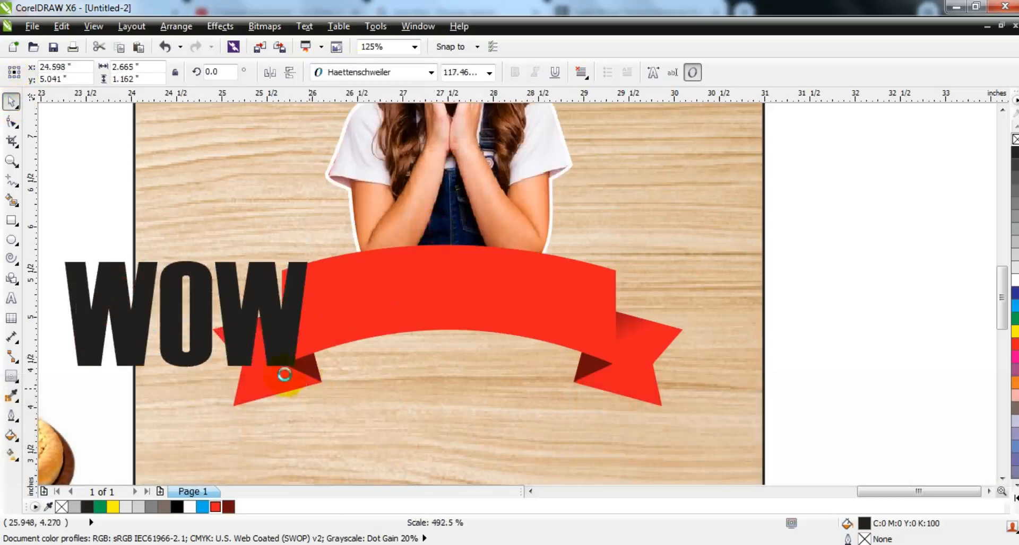
left_click_drag(355, 345, 516, 293)
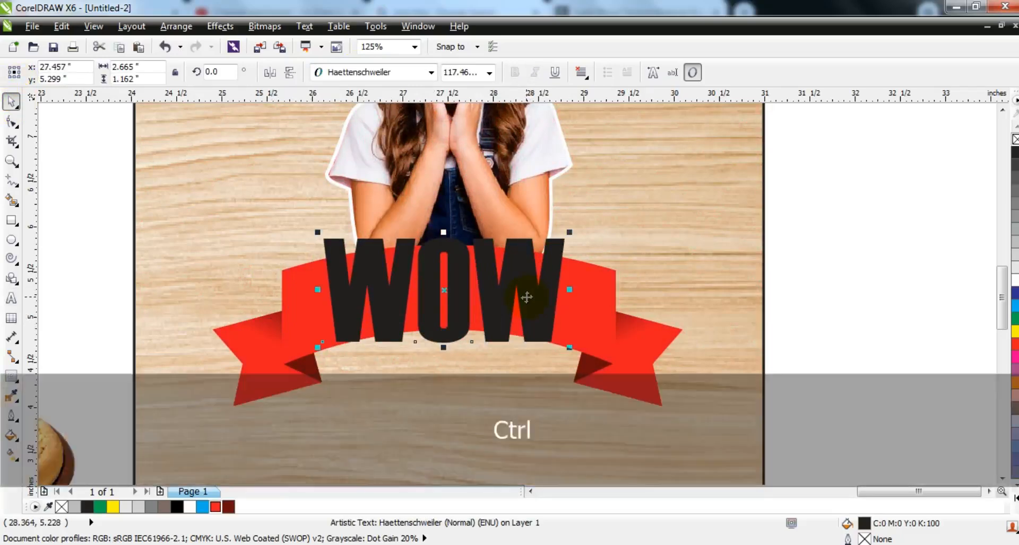
Convert the WOW text to curves and apply an unconstrained envelope with only corner nodes and straight sides
key("ctrl+q")
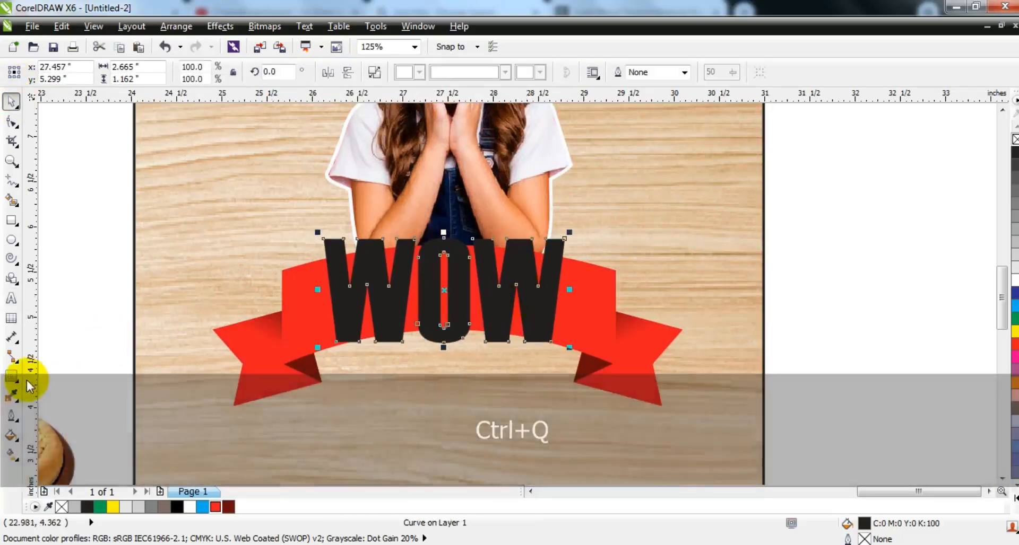
left_click(11, 378)
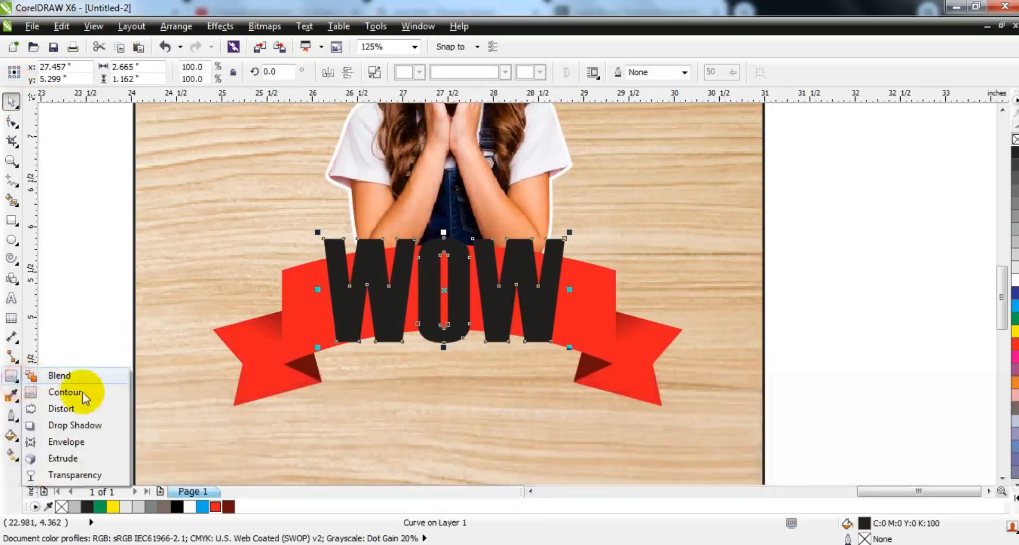
left_click(78, 440)
left_click_drag(580, 313, 575, 314)
key("Delete")
key("Delete")
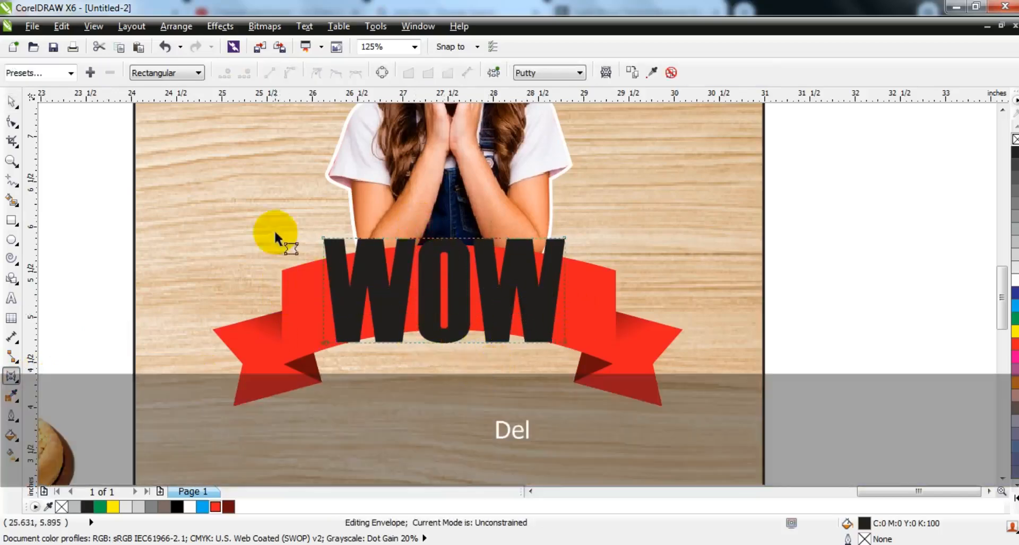
left_click_drag(611, 381, 610, 382)
left_click(270, 73)
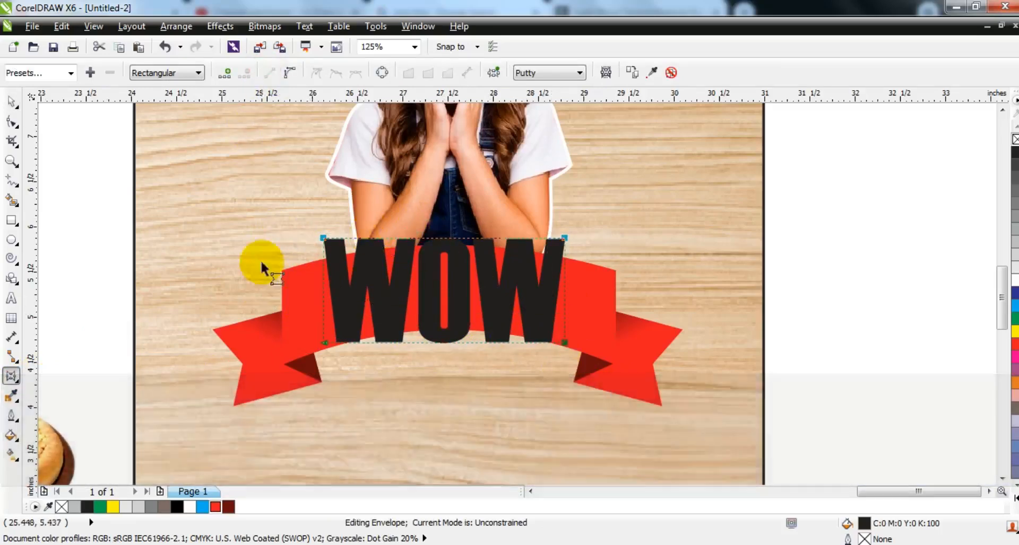
Move the envelope's four corners toward the banner's ends and bend its upper and lower edges to follow the arch
left_click_drag(325, 348, 299, 371)
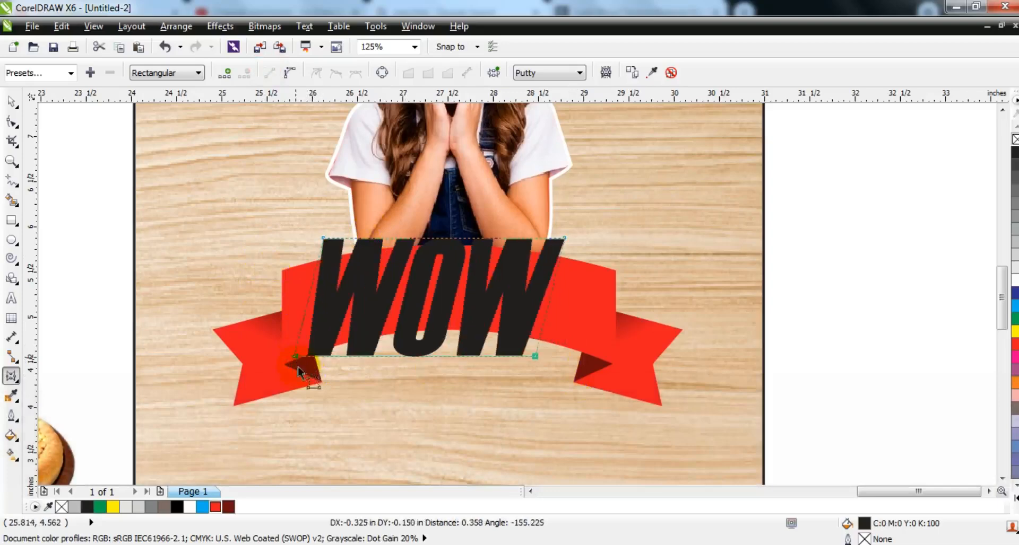
left_click_drag(532, 355, 598, 361)
key("Escape")
left_click_drag(360, 352, 296, 352)
left_click(296, 353)
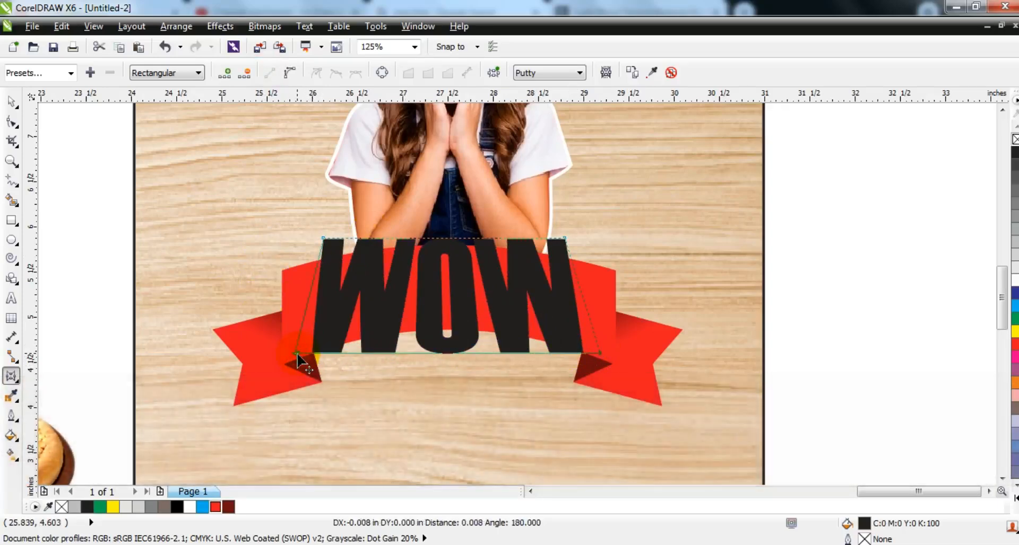
left_click_drag(564, 239, 594, 270)
left_click_drag(323, 240, 295, 275)
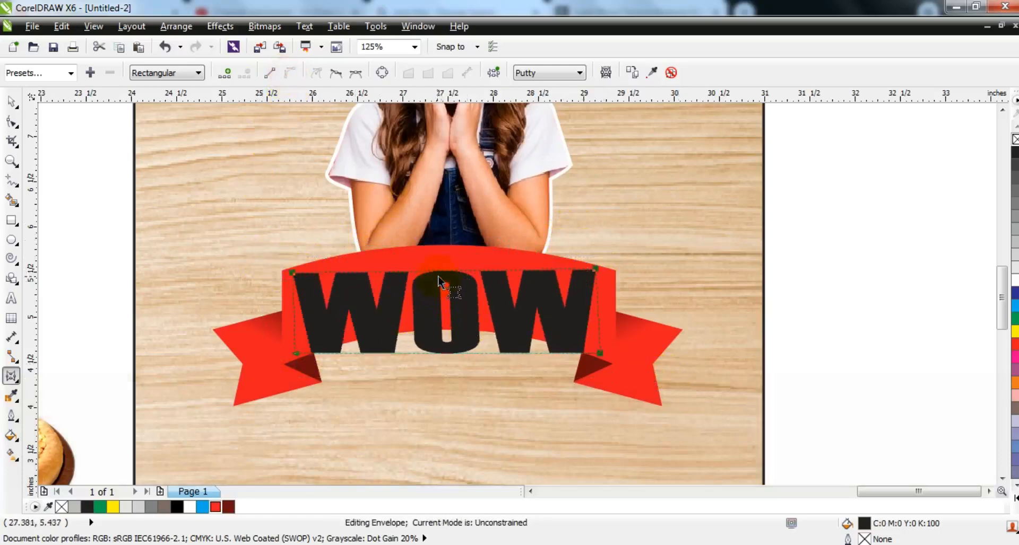
left_click_drag(446, 355, 453, 327)
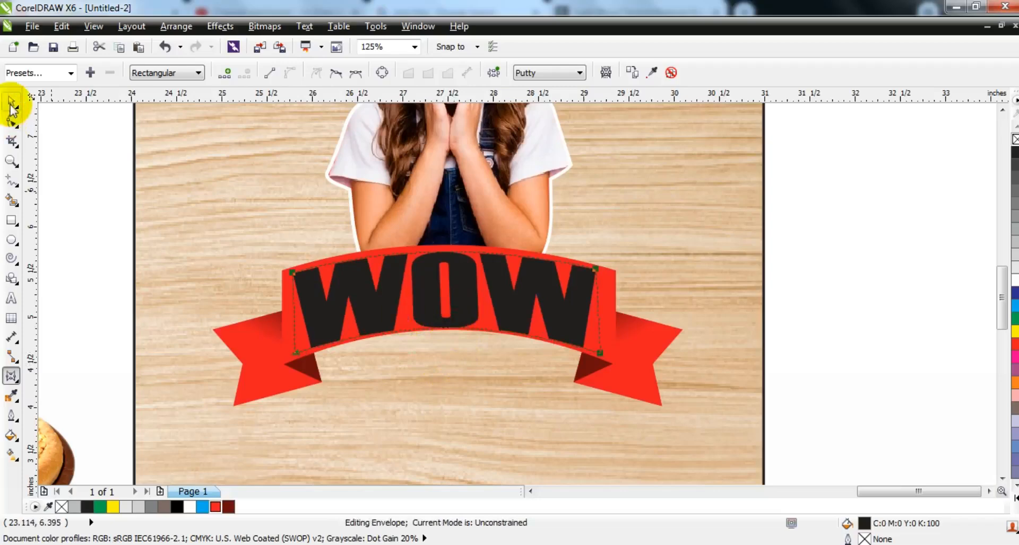
Center the arched WOW lettering on the banner and fill it golden yellow (C0 M20 Y100 K0)
left_click(12, 106)
left_click(189, 507)
left_click_drag(465, 304, 464, 303)
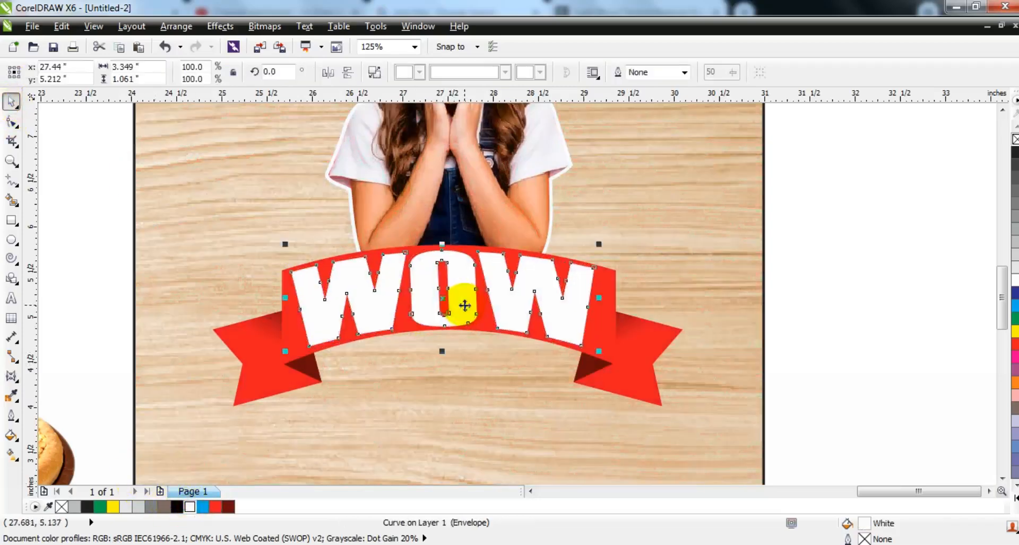
left_click(1004, 476)
left_click(1000, 125)
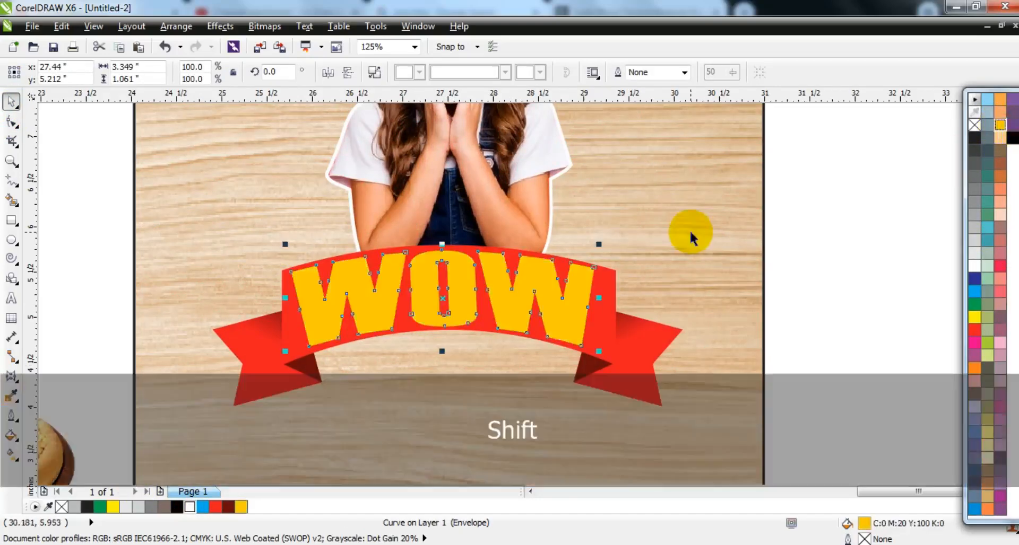
Break the WOW lettering apart into separate letters with a solid O
key("shift+F2")
key("Escape")
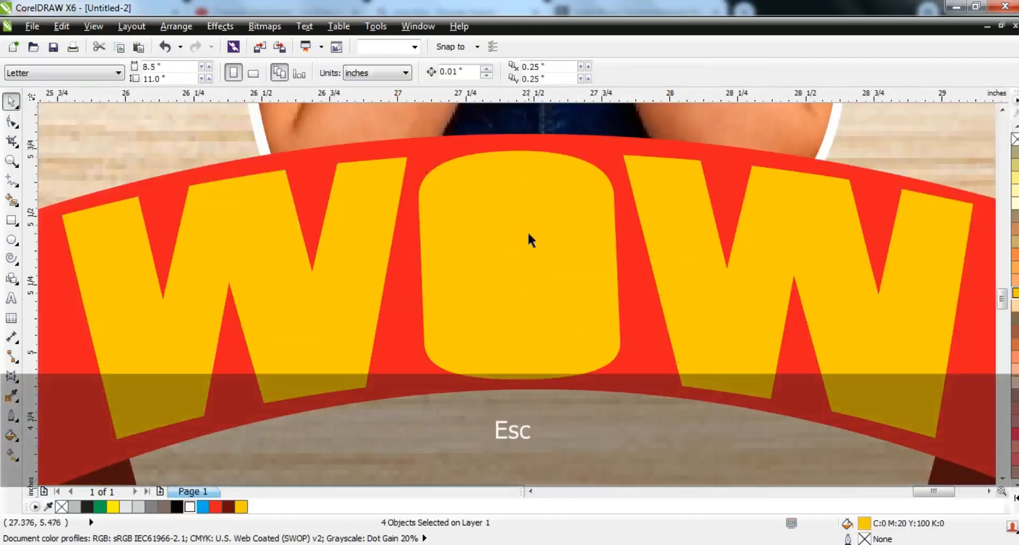
left_click(171, 228)
Draw a circle about 0.116 inches wide in the O's upper left, filled black without an outline
left_click(13, 241)
left_click_drag(436, 197, 478, 240)
left_click(13, 103)
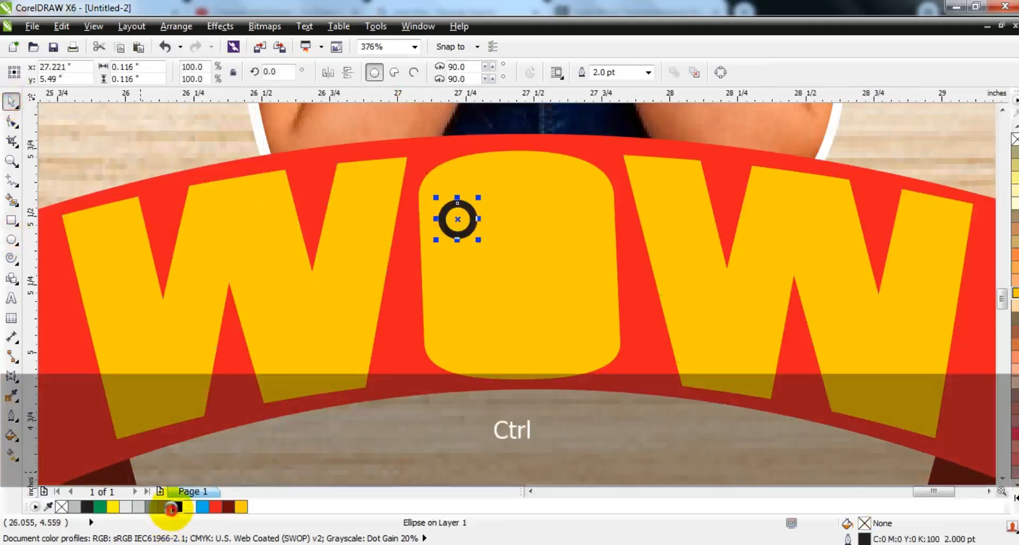
left_click(174, 507)
right_click(1013, 139)
Copy the black circle to make the O's right eye and an oval mouth about 0.332 by 0.449 inches
left_click_drag(457, 219, 512, 218)
right_click(570, 212)
right_click(514, 313)
left_click_drag(516, 263, 518, 270)
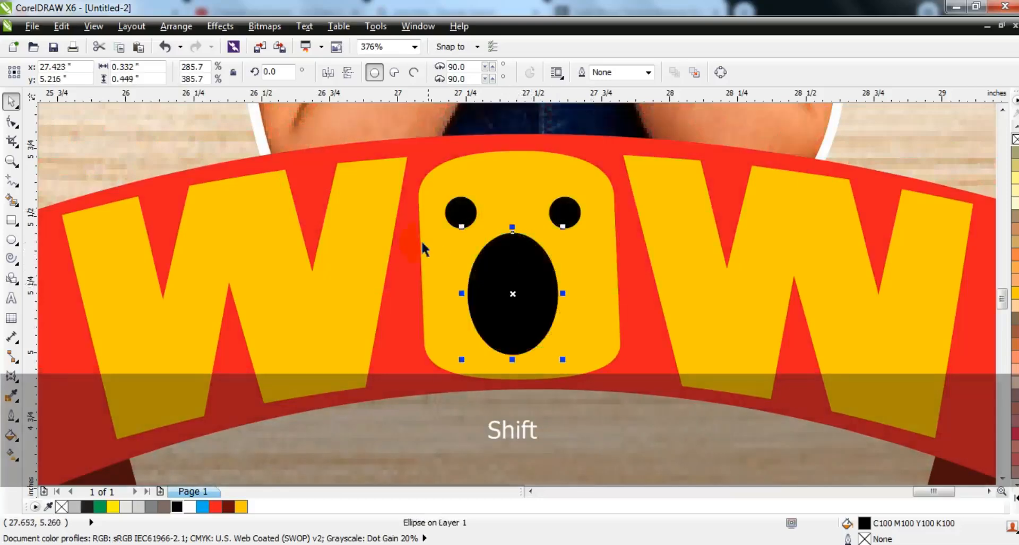
Duplicate the three WOW letters about 0.01 inches right and 0.02 inches up, fill the copies black and place them behind the originals
key("F3")
key("Escape")
left_click(553, 267)
left_click(466, 250, "shift")
key("shift+F2")
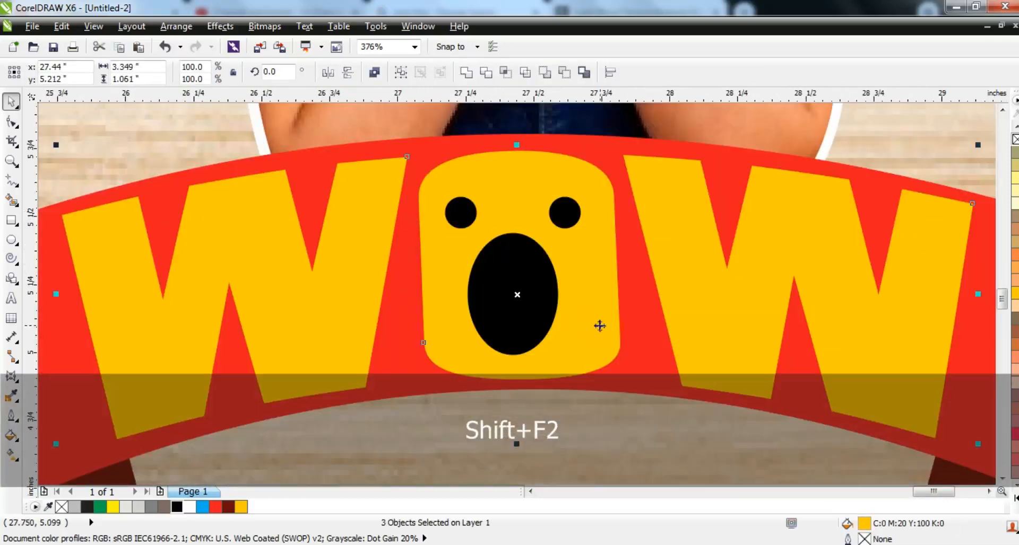
left_click_drag(599, 326, 602, 321)
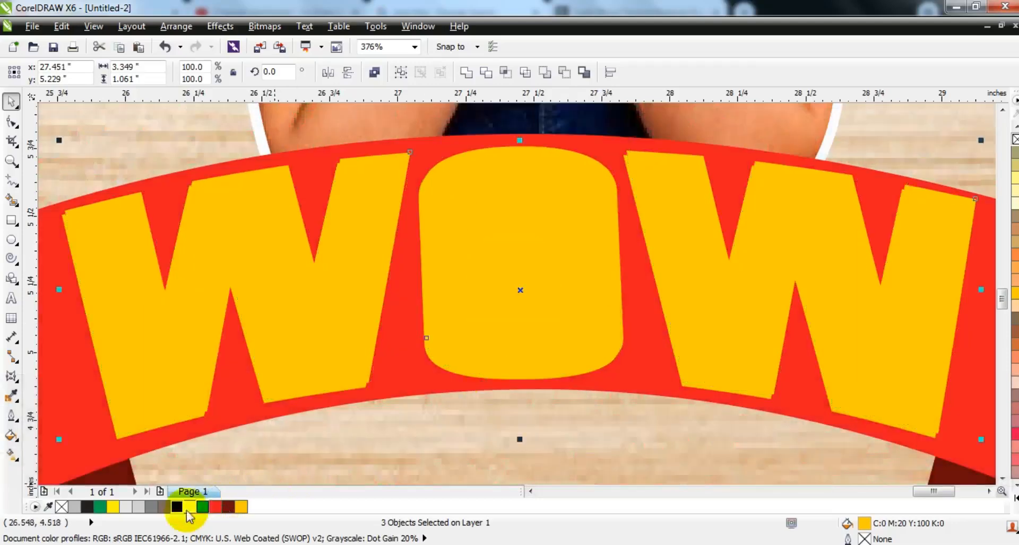
left_click(177, 508)
key("ctrl+Page_Down")
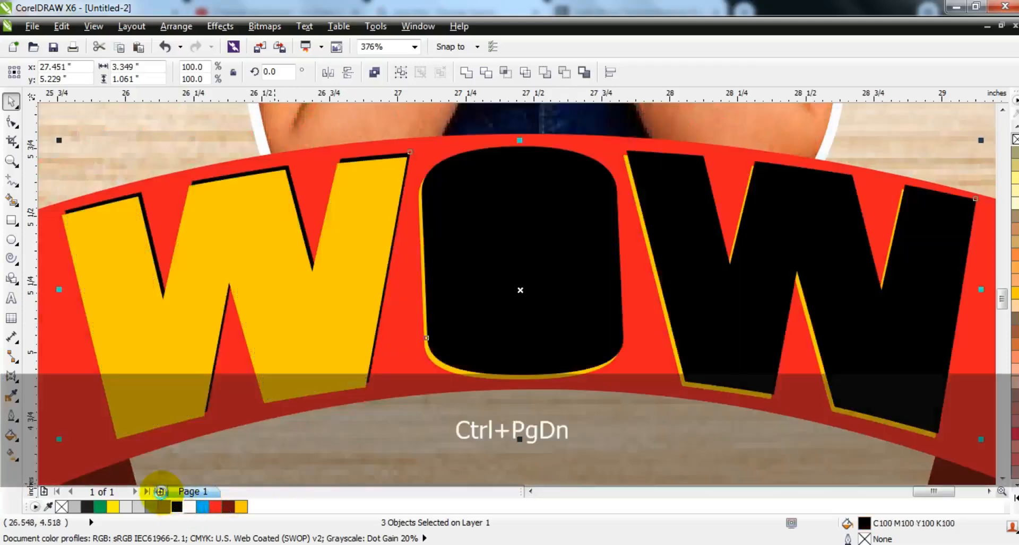
key("F3")
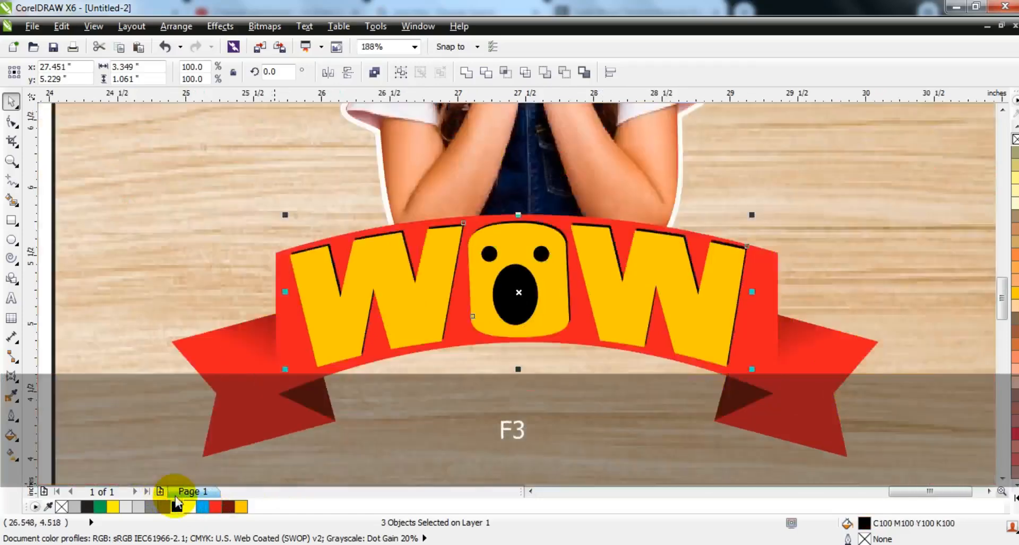
key("Escape")
Add the tagline "ANY TIME . ANY DAY" in bold Arial, about 2.512 inches wide, beneath the WOW lettering
left_click(682, 261)
key("shift+F2")
key("Escape")
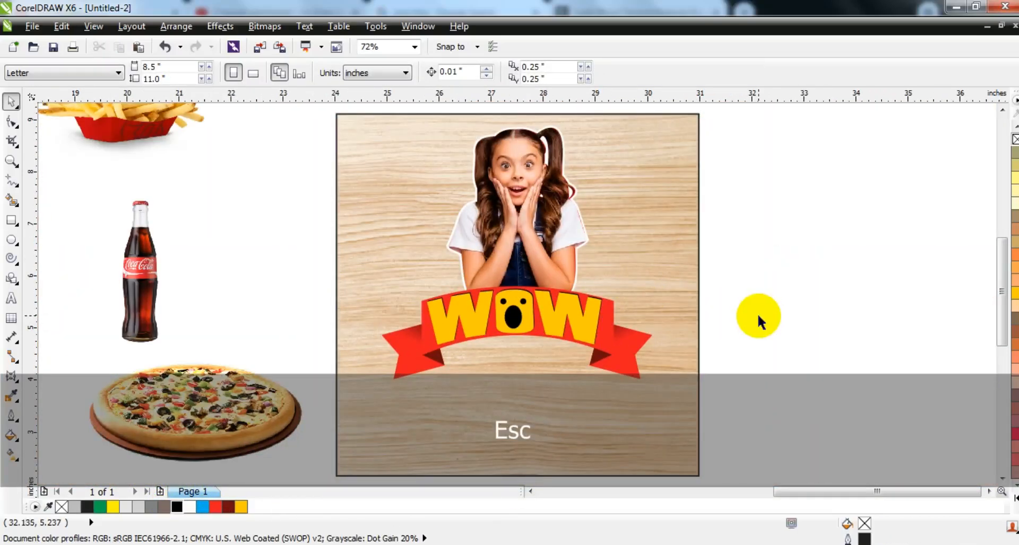
left_click(11, 298)
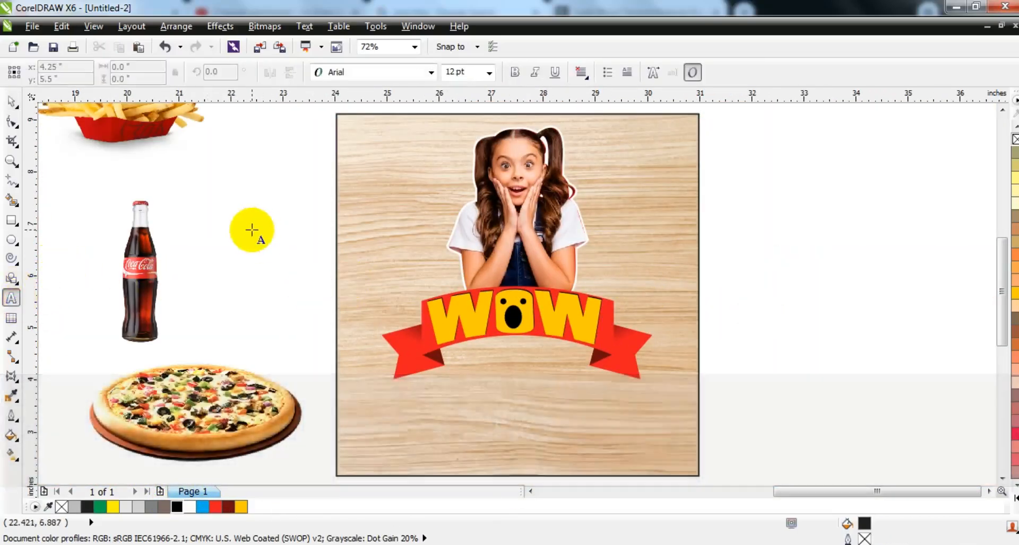
left_click(251, 216)
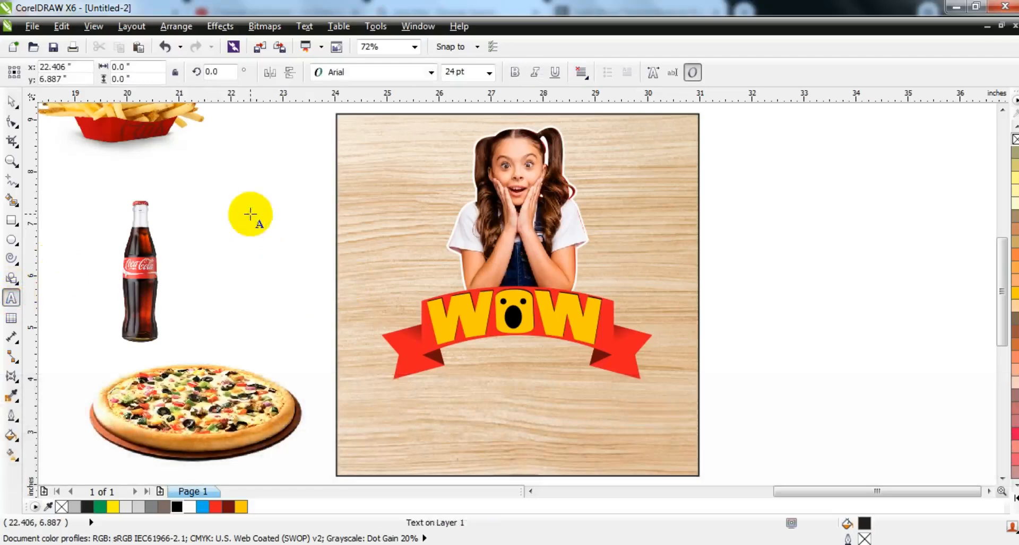
key("Caps_Lock")
type("an")
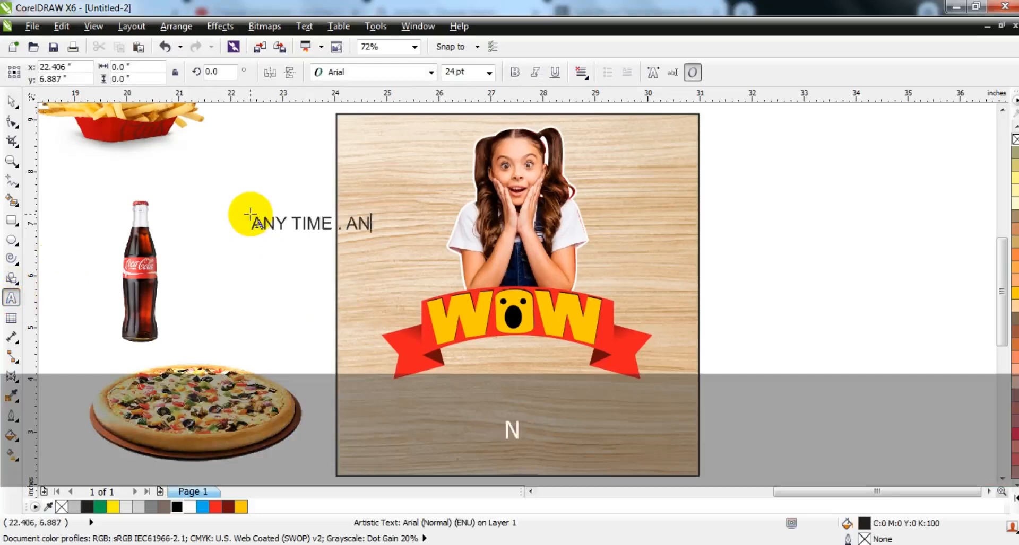
left_click(11, 101)
left_click(511, 72)
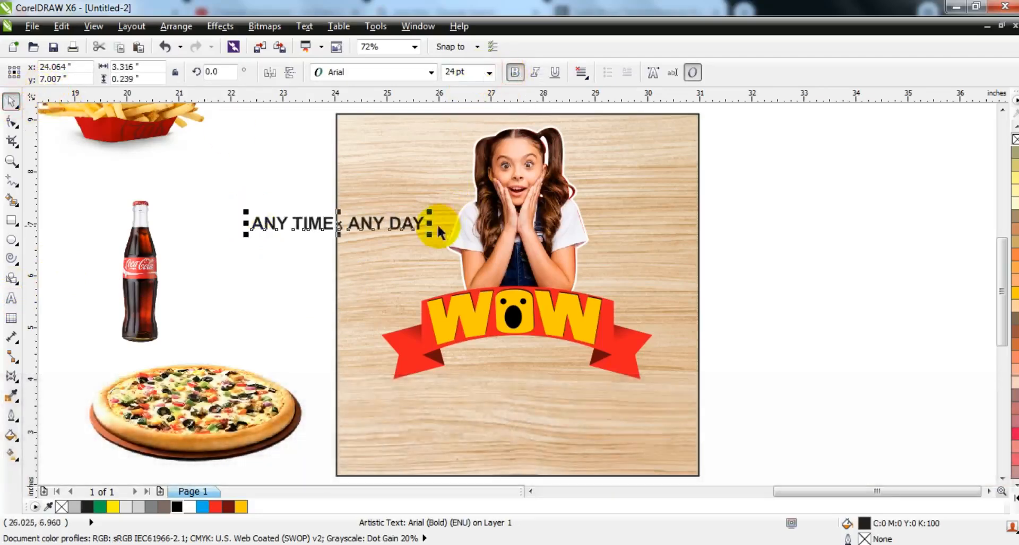
left_click_drag(431, 233, 546, 355, "shift")
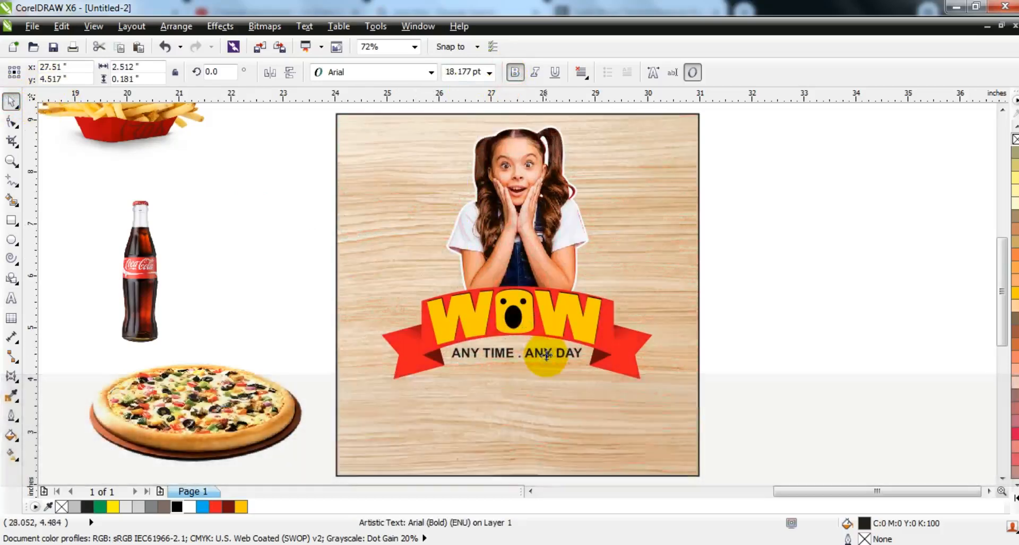
Scale the girl, banner and tagline together to about 4.389 by 4.113 inches and position them in the panel's upper part
left_click(711, 387)
left_click_drag(285, 114, 636, 371)
left_click_drag(568, 323, 569, 307, "ctrl")
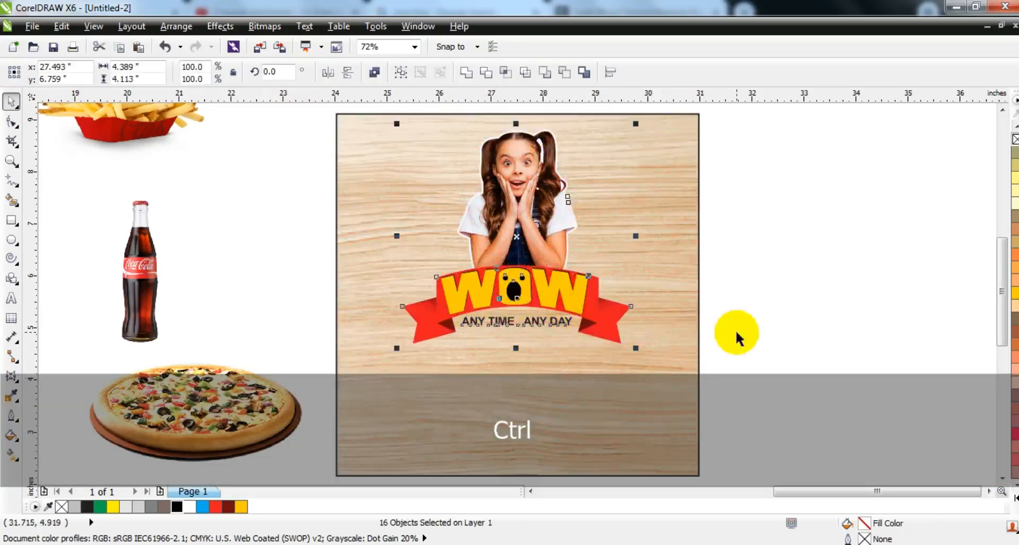
left_click(736, 330)
Draw a red box about 1.983 by 0.492 inches with 0.058-inch rounded corners below the tagline, centred horizontally on the panel
left_click(11, 221)
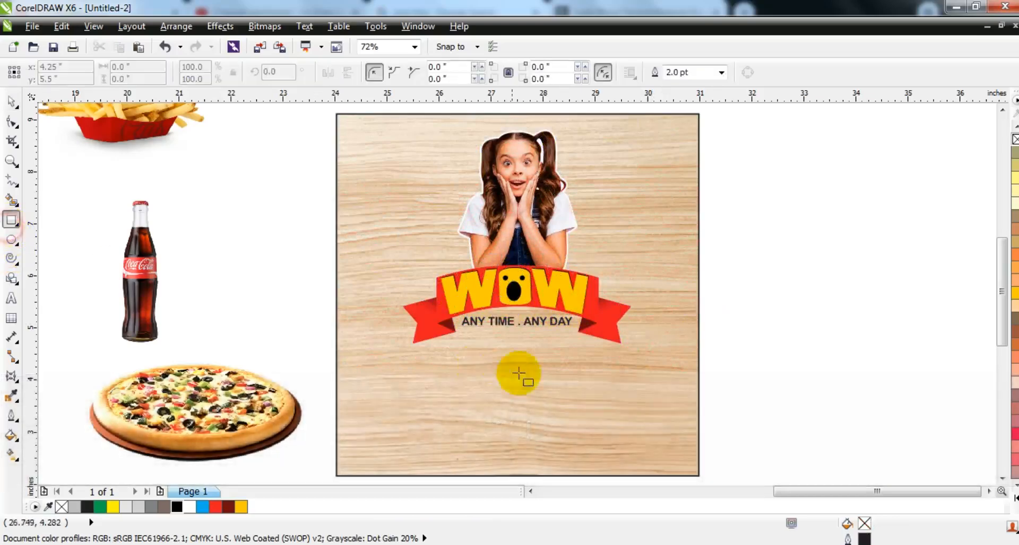
left_click_drag(464, 335, 572, 365)
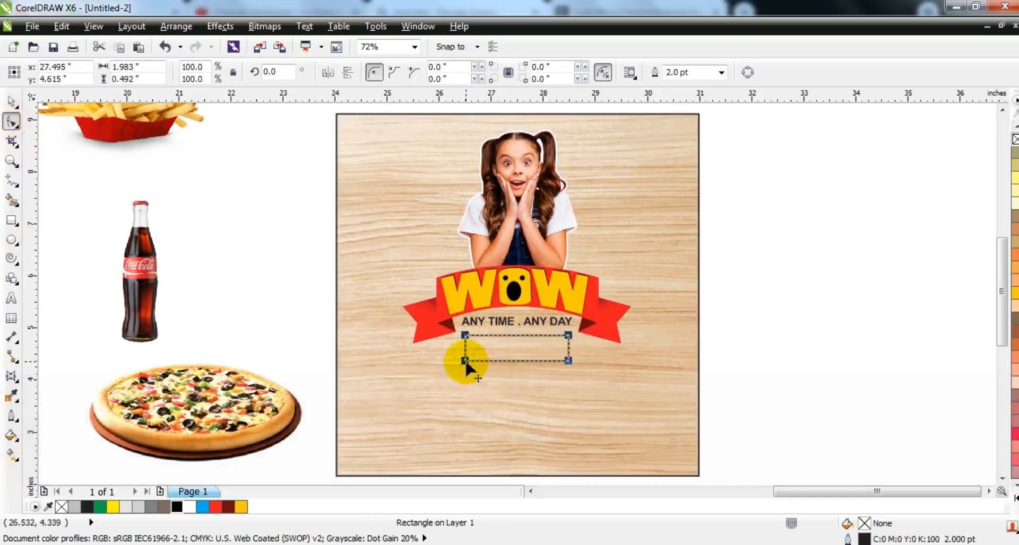
left_click_drag(466, 362, 468, 364)
left_click(10, 102)
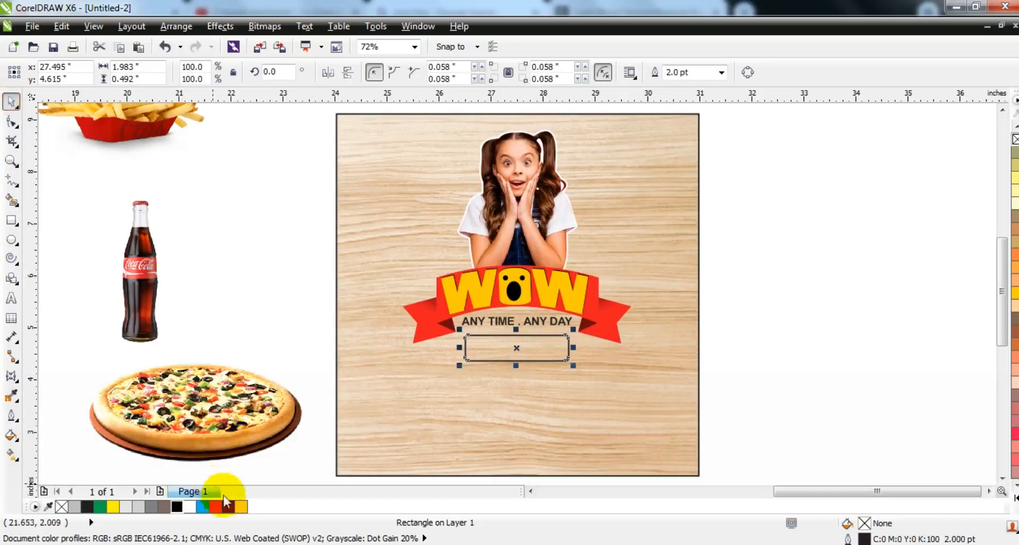
left_click(214, 509)
left_click(654, 375, "shift")
key("c")
left_click(778, 367)
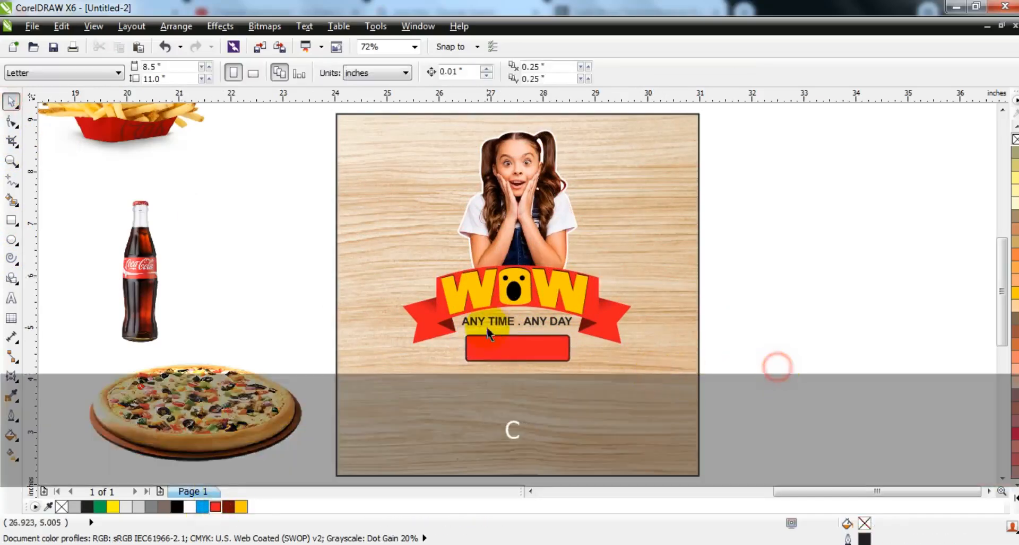
Copy the tagline onto the red box, change the copy to "RS.1950" in white and enlarge it to about 21.8 pt
left_click(489, 324)
left_click_drag(502, 322, 502, 347)
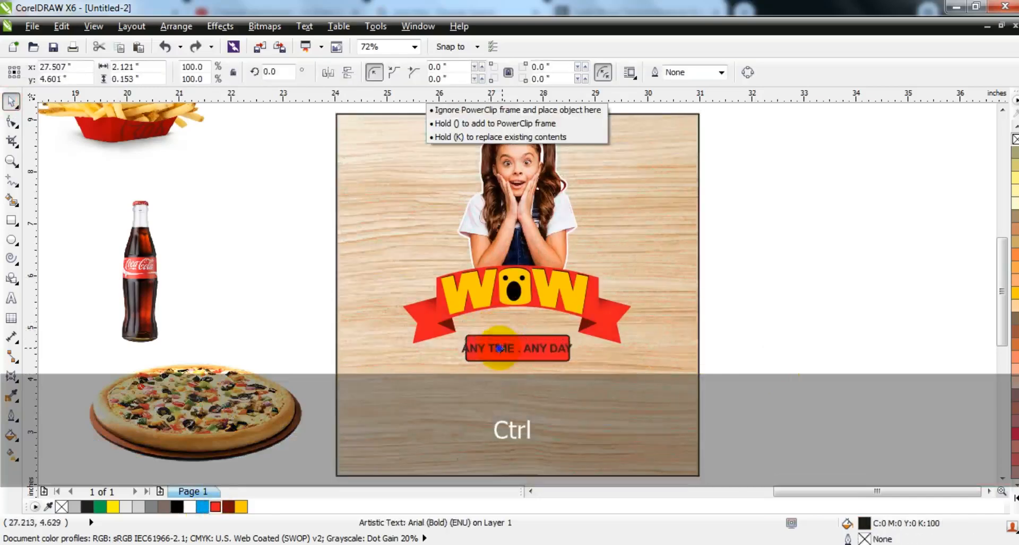
right_click(502, 347)
key("shift+Home")
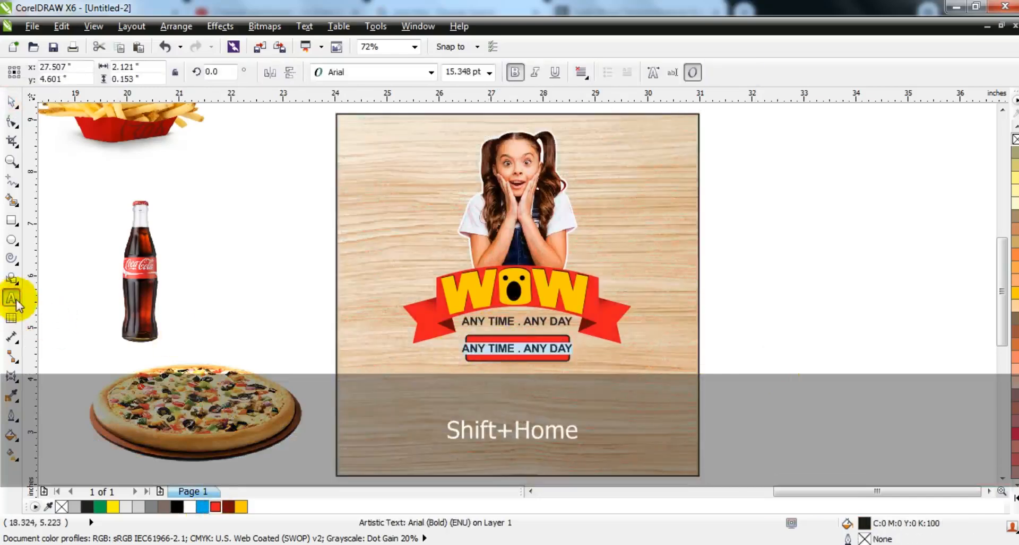
type("RS. 950")
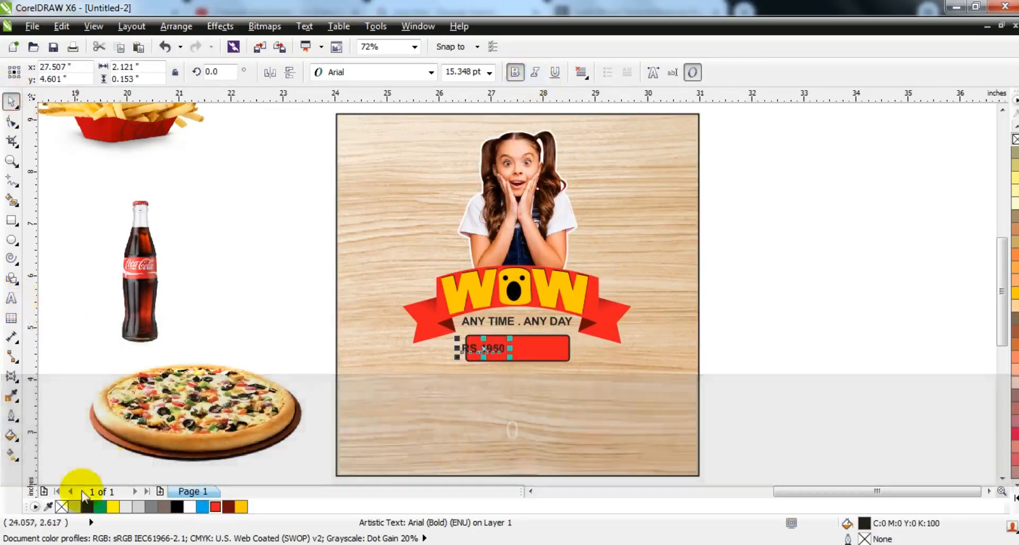
left_click(188, 506)
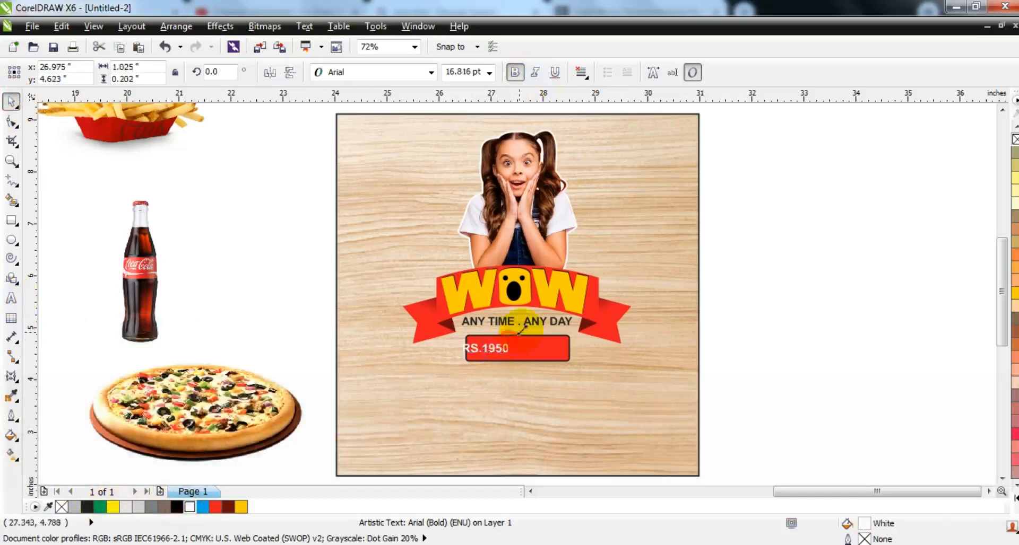
left_click(544, 348, "shift")
key("Escape")
left_click(525, 350)
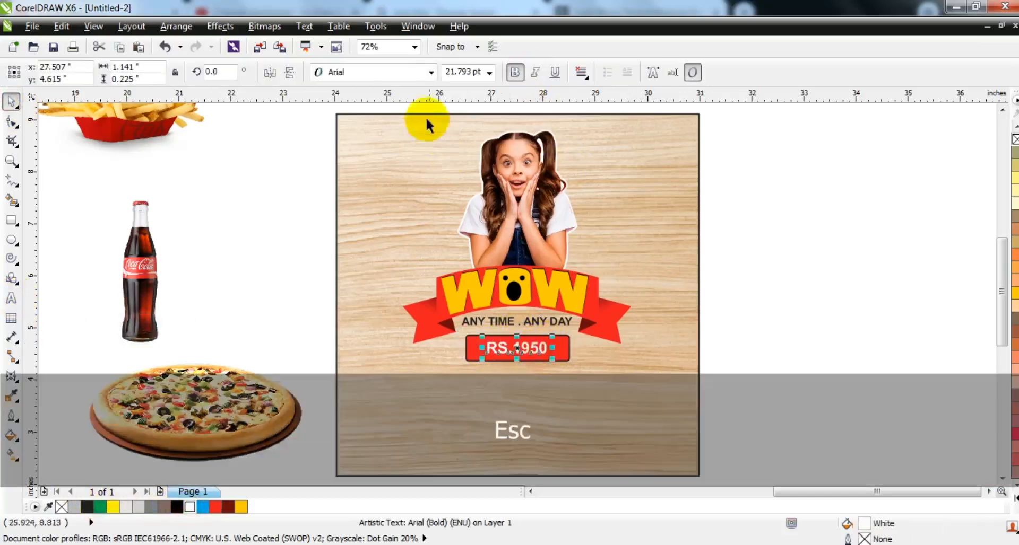
Set the price in a condensed bold font at about 33 pt and centre it in the red box, removing the box's outline
left_click(399, 73)
left_click(391, 106)
key("Escape")
left_click_drag(529, 358, 547, 365, "shift")
left_click(11, 122)
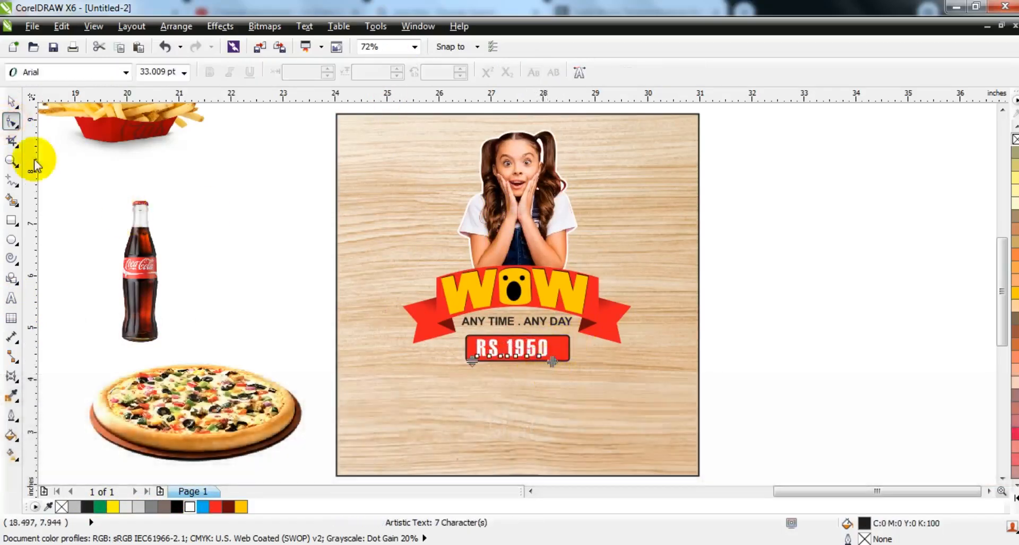
left_click(11, 102)
left_click(563, 348, "shift")
key("c")
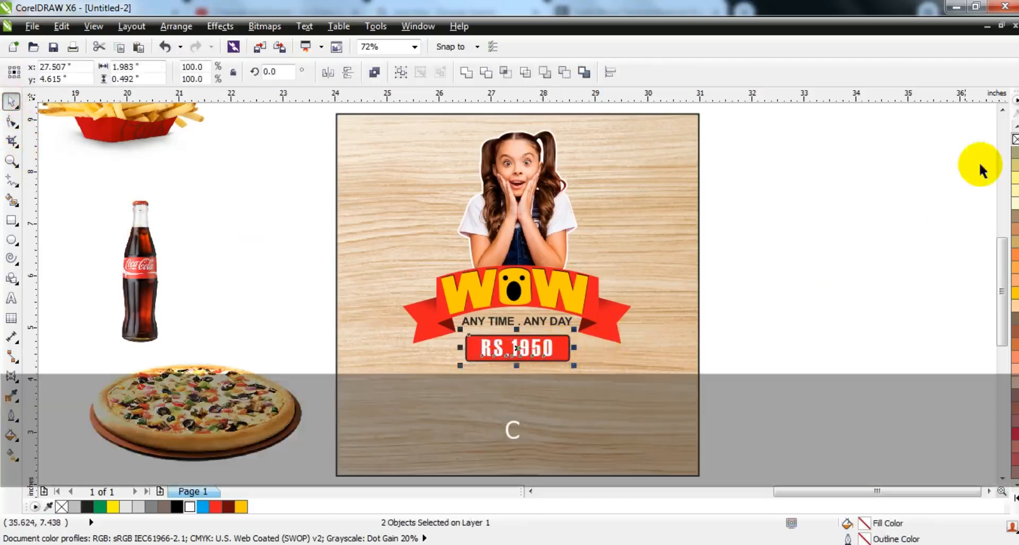
Move the pizza to the panel's lower right, bring it to the front and resize it to fit there
left_click(843, 243)
left_click(225, 413)
left_click_drag(225, 413, 605, 424)
key("shift+Page_Up")
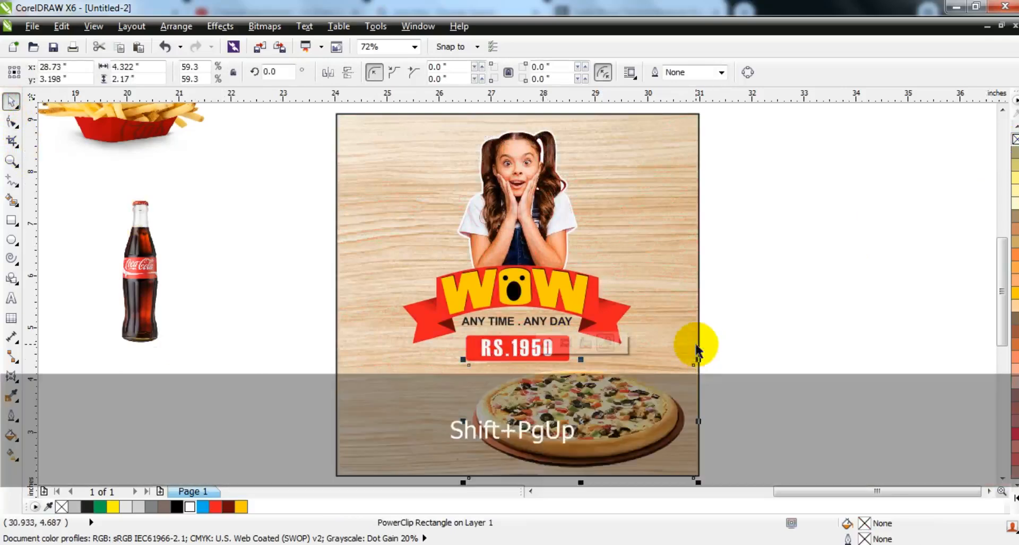
left_click_drag(698, 361, 690, 366)
mouse_move(658, 405)
left_mouse_down()
mouse_move(675, 396)
mouse_move(659, 407)
left_mouse_up()
Place the fries to the left of the pizza, stacked just behind it
left_click_drag(150, 151, 495, 374)
key("shift+Page_Up")
key("ctrl+Page_Down")
left_click_drag(450, 405, 452, 436)
Place the cola bottle, about 0.701 by 2.719 inches, to the left of the fries and adjust its stacking order
left_click_drag(136, 284, 384, 373)
key("shift+Page_Up")
key("ctrl+Page_Down")
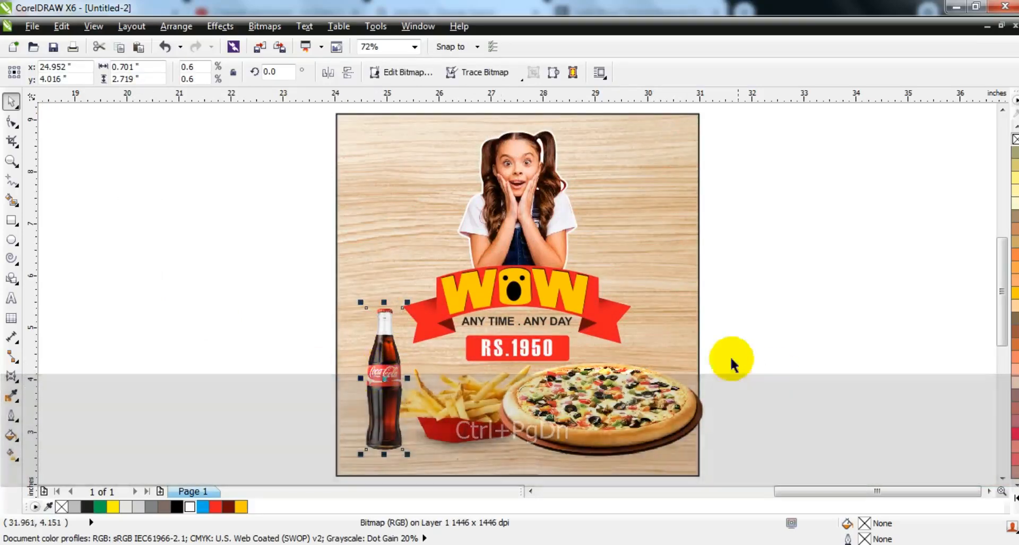
Scale the pizza, fries and bottle together to fit within the lower part of the panel
left_click(688, 363)
left_click(378, 408, "shift")
left_click_drag(622, 411, 611, 417)
left_click_drag(705, 310, 697, 315)
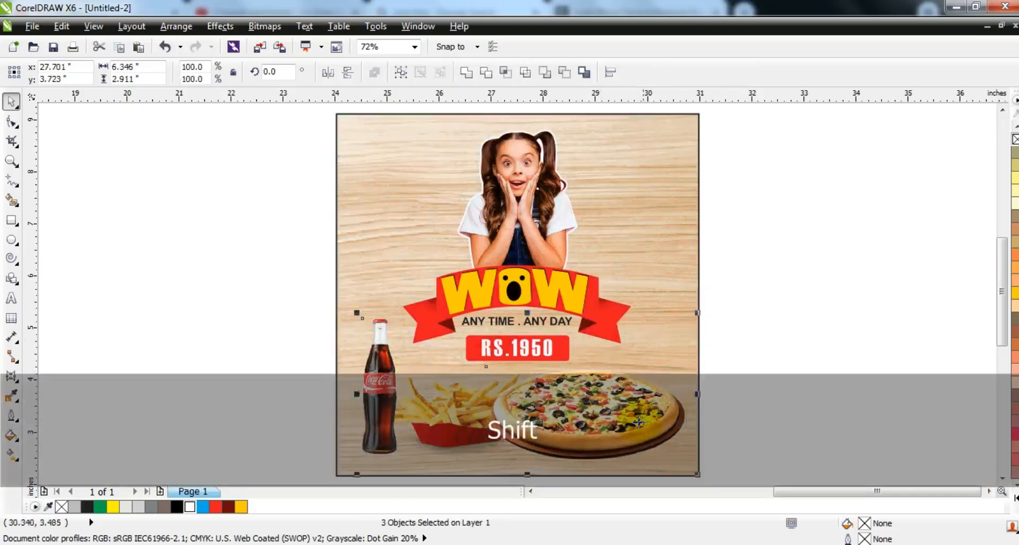
left_click(769, 408)
Draw a rectangle across the panel's lower part and bend its top edge downward into a curve, about 7.354 by 2.36 inches overall
left_click(10, 220)
left_click_drag(329, 371, 710, 457)
left_click(11, 122)
key("ctrl+q")
left_click_drag(476, 411, 737, 471)
left_click(207, 75)
left_click_drag(508, 342, 505, 369)
left_click(11, 101)
scroll(712, 411, "up", 1)
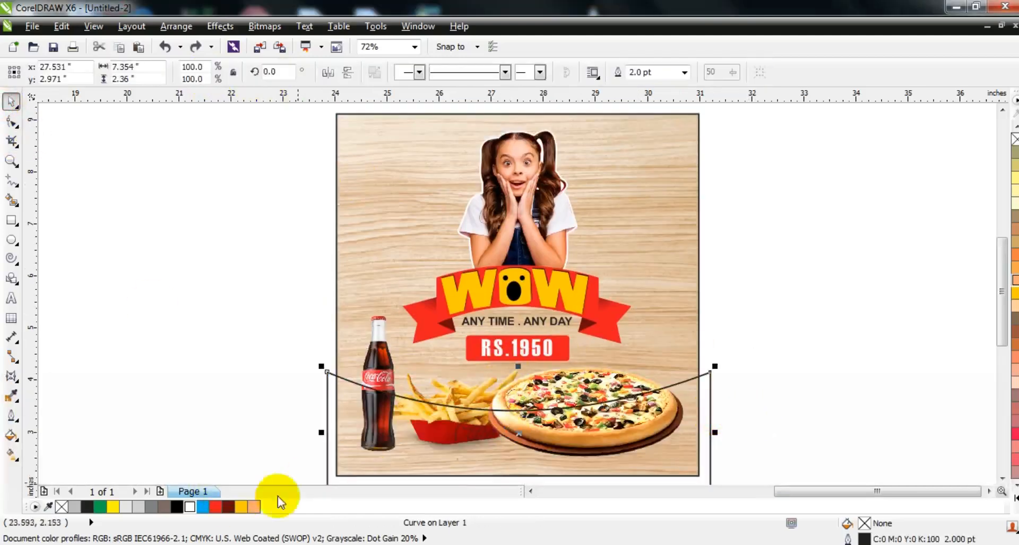
Fill the curved shape red and make a black copy skewed about 2.5 degrees upward on its right side
left_click(215, 507)
left_click(717, 428)
left_click(696, 438)
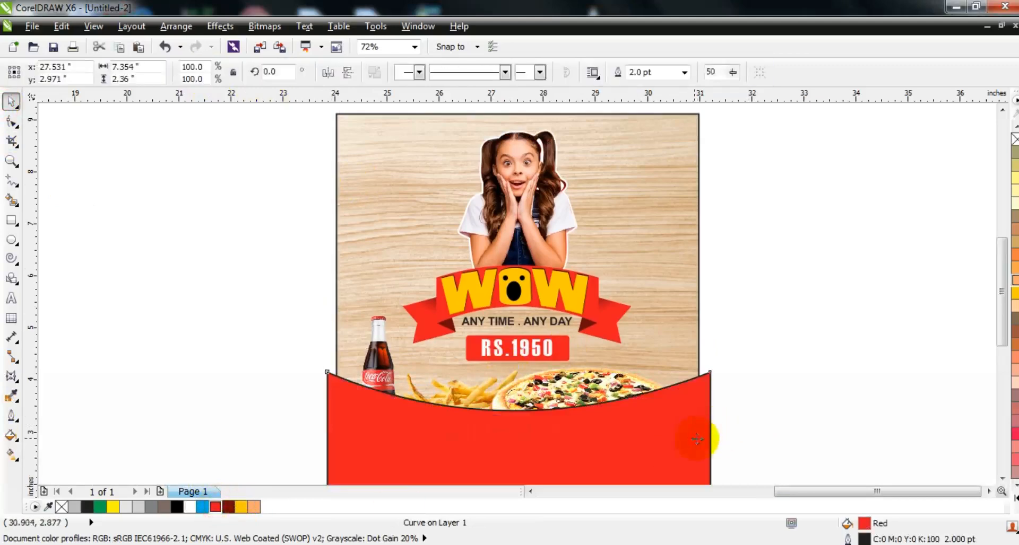
left_click_drag(712, 419, 711, 419)
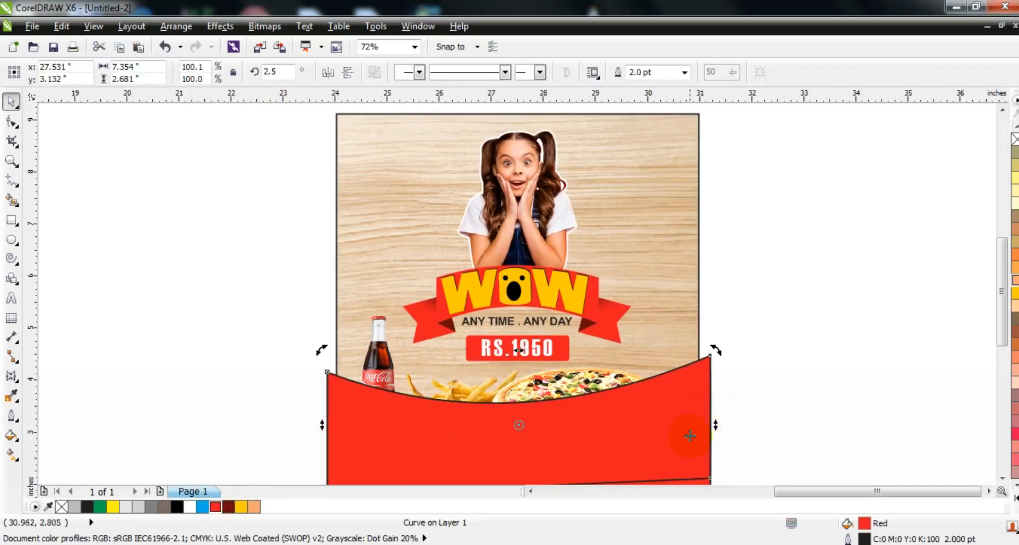
left_click(177, 507)
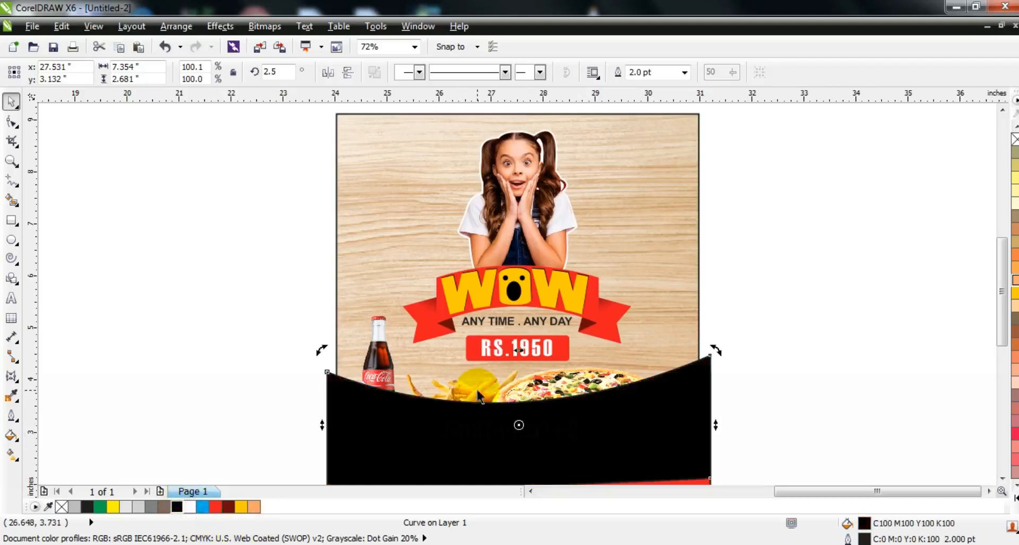
Duplicate the black shape, skew the copy slightly further up on the right, fill it white and send it behind the black one
key("KP_Add")
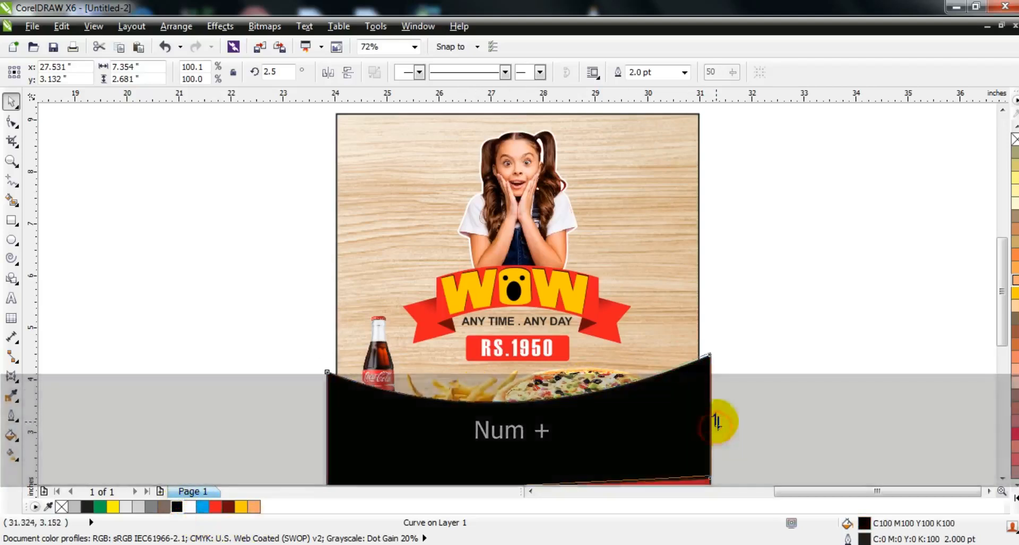
left_click_drag(715, 427, 715, 422)
left_click(189, 509)
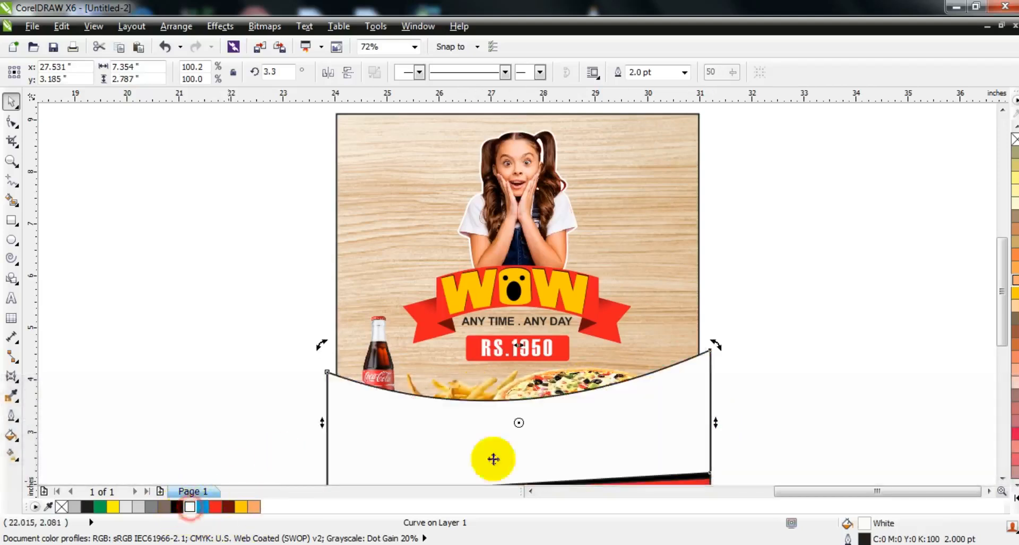
key("ctrl+Page_Down")
Remove the outlines from the red, black and white curves, with red frontmost, and PowerClip them inside the wood panel
left_click(674, 408, "shift")
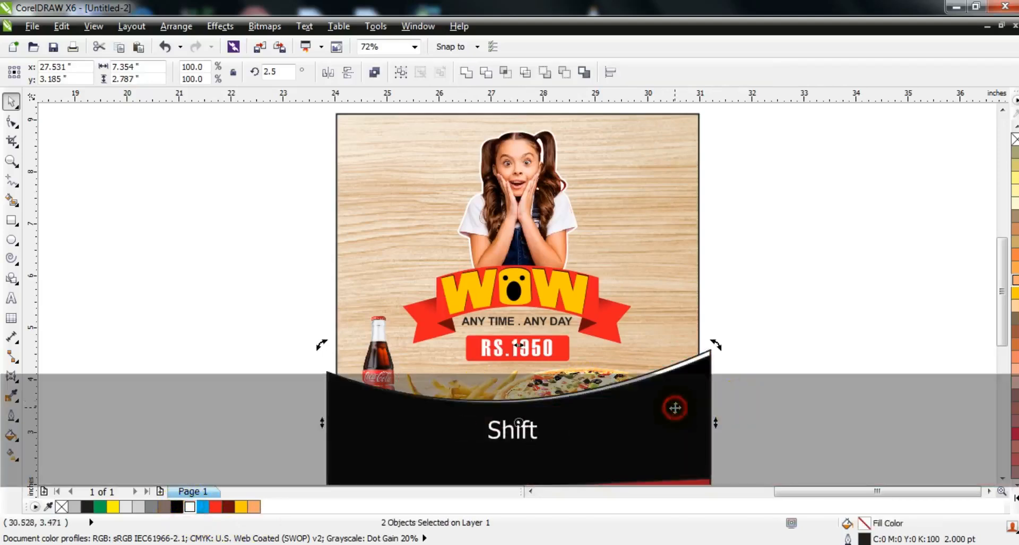
left_click(681, 426, "shift")
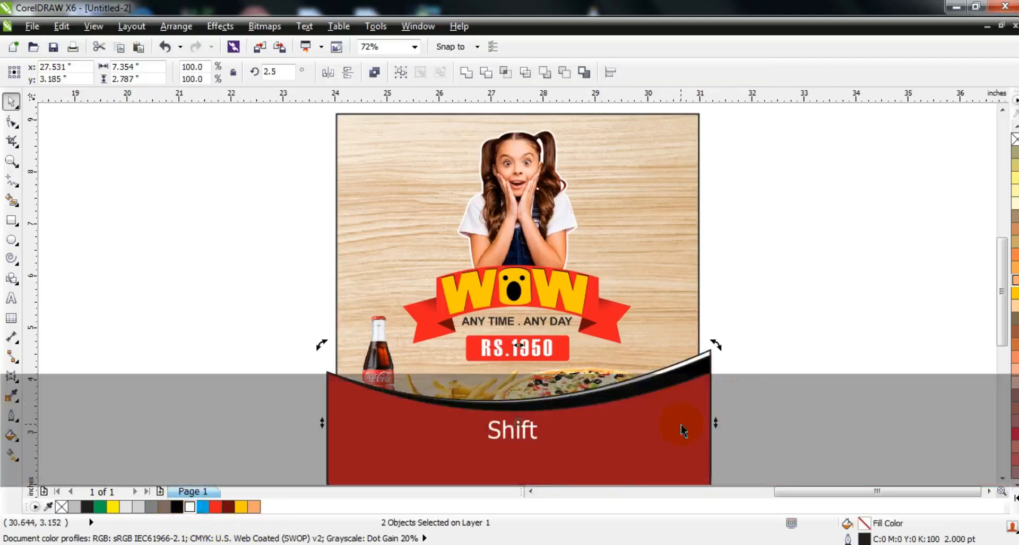
right_click(1014, 140)
right_click(696, 379)
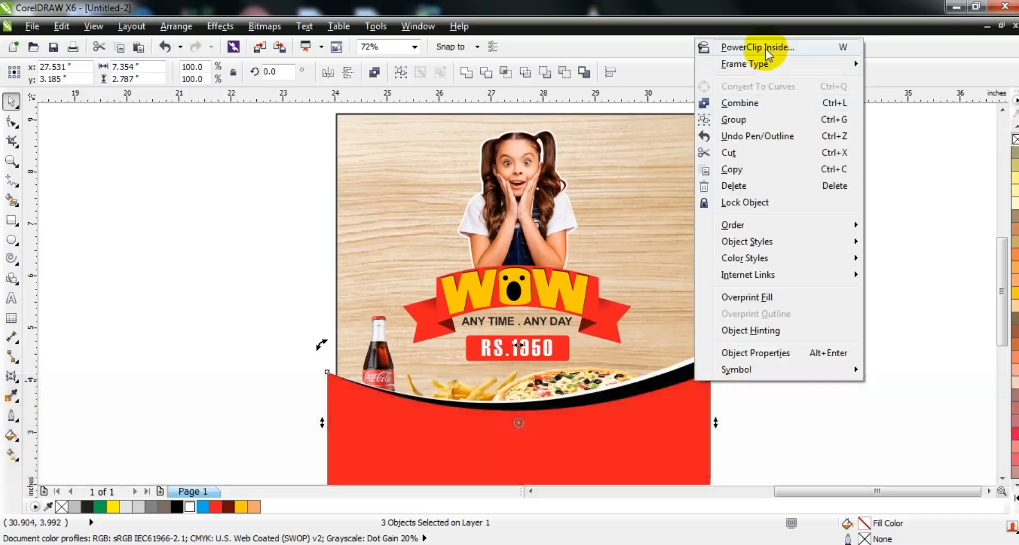
left_click(766, 48)
left_click(655, 211)
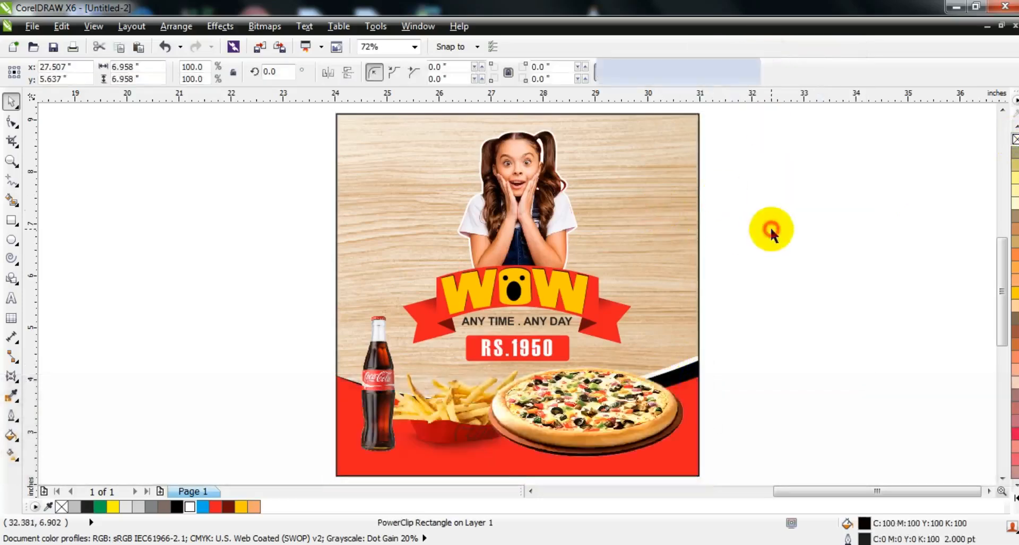
Duplicate the girl, banner, tagline and price box, and move the copy straight across to the blank area right of the panel
left_click(770, 233)
left_click_drag(309, 110, 670, 342)
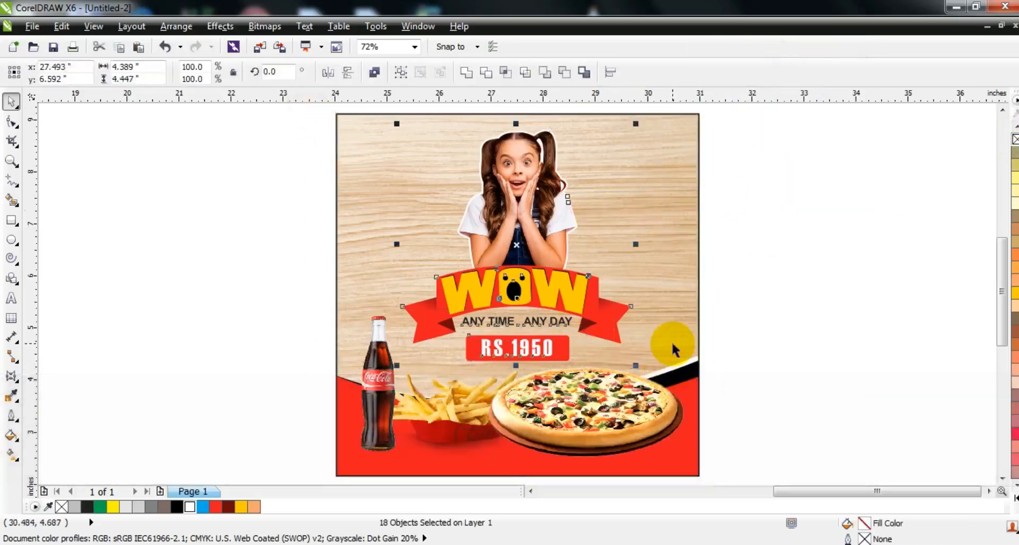
key("KP_Add")
left_click_drag(513, 290, 833, 289)
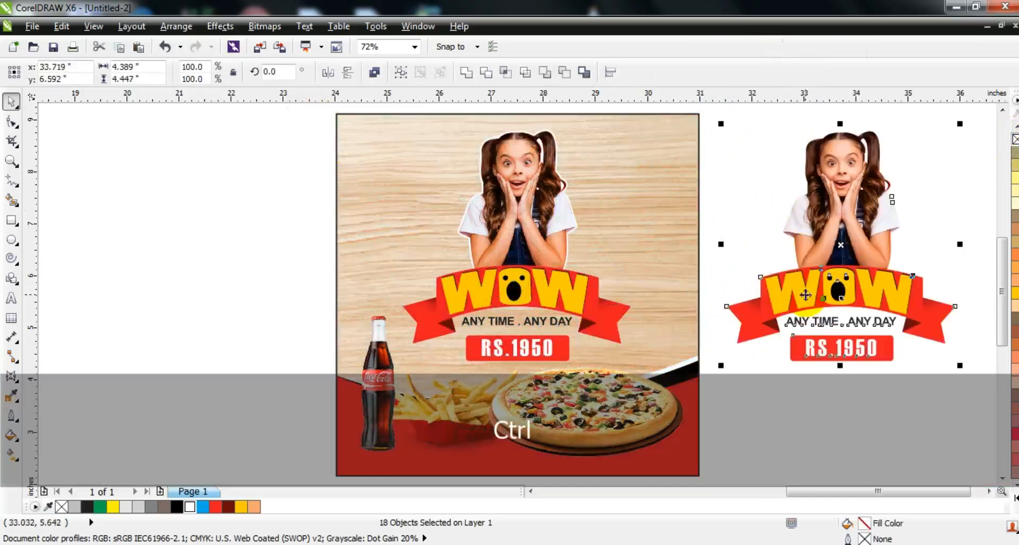
Weld the duplicated artwork into one silhouette and give it an 8 pt outline
left_click(466, 73)
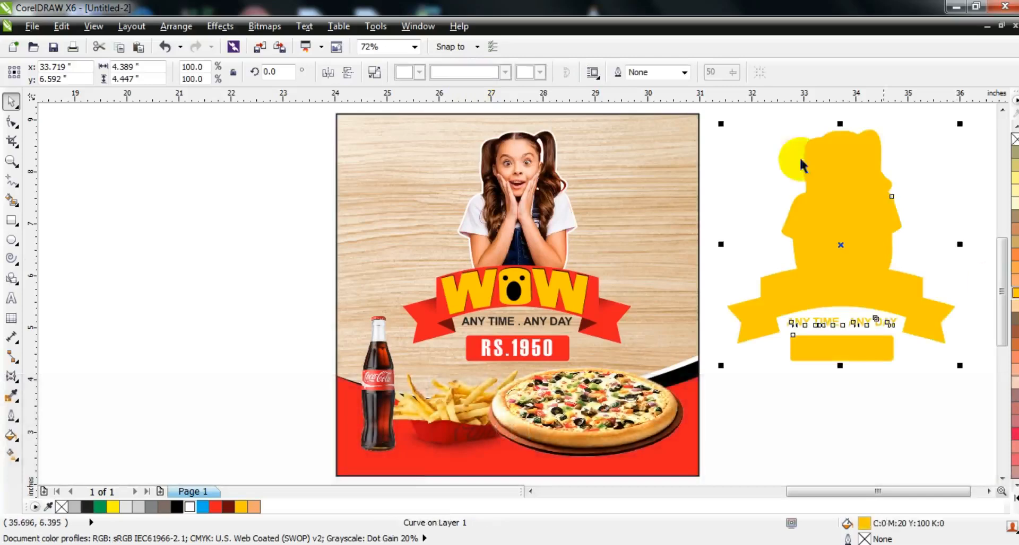
left_click(684, 73)
left_click(661, 176)
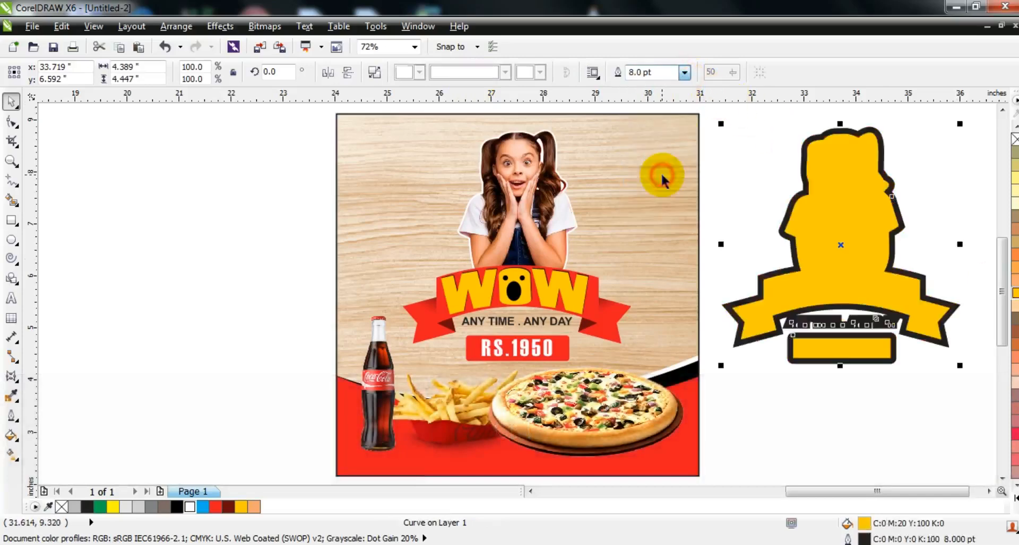
Convert the duplicated silhouette's 8 pt outline to an object and delete the yellow shape inside it
left_click(177, 26)
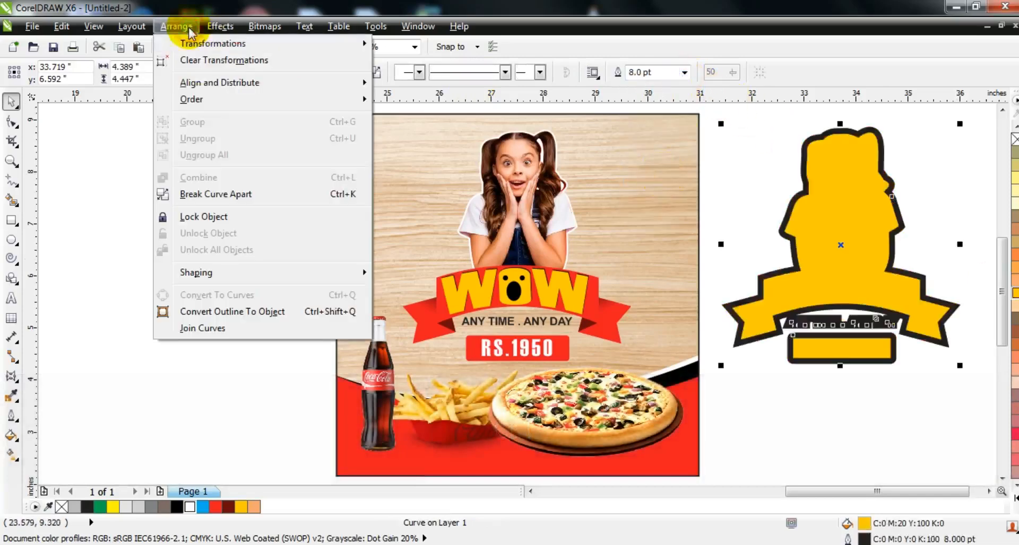
left_click(205, 311)
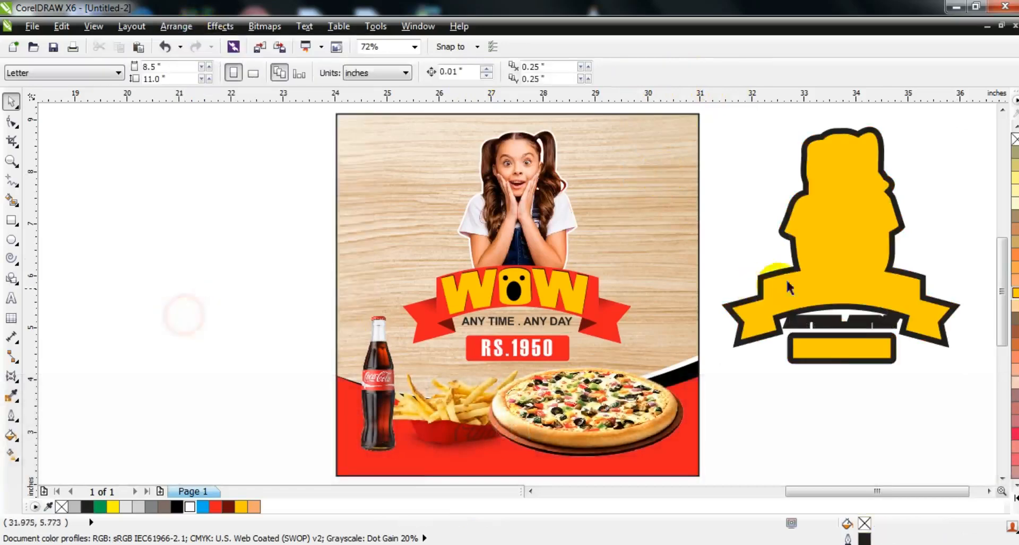
key("Delete")
Break the remaining black outline apart and weld its pieces into one solid silhouette
left_click(843, 307)
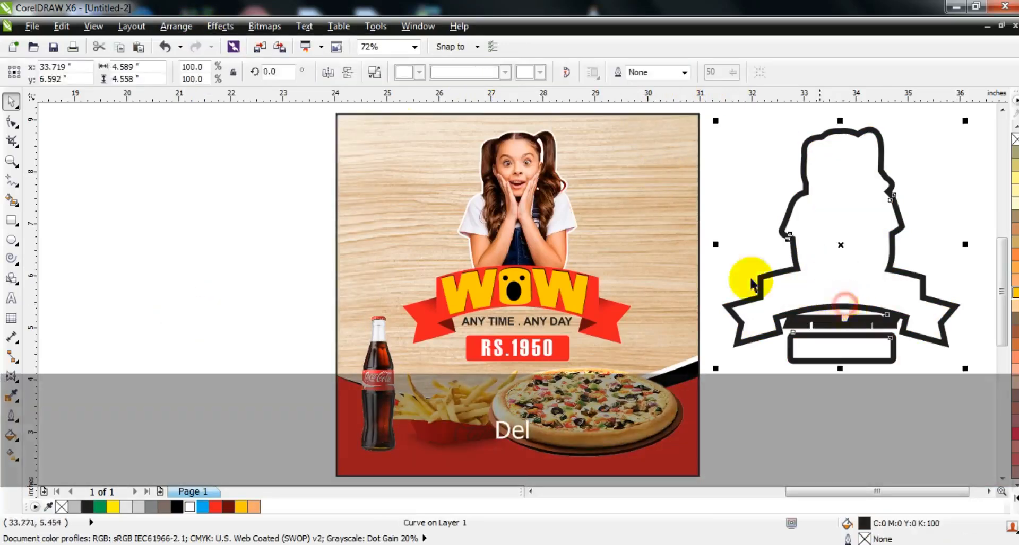
left_click(376, 74)
left_click(461, 73)
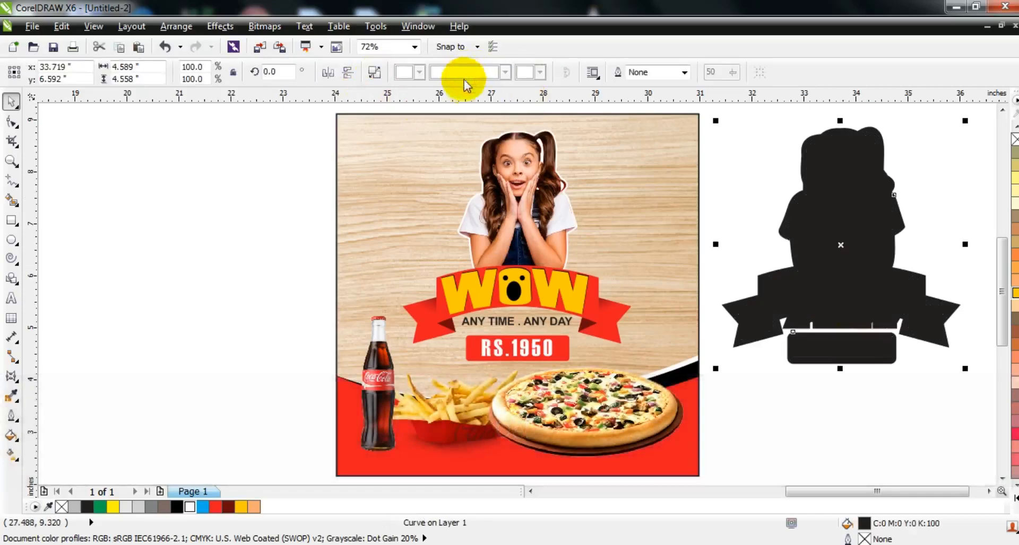
Group the girl, banner, tagline and price box, and centre the black-filled silhouette horizontally behind that group
left_click_drag(294, 114, 633, 365)
key("ctrl+g")
left_click(870, 284)
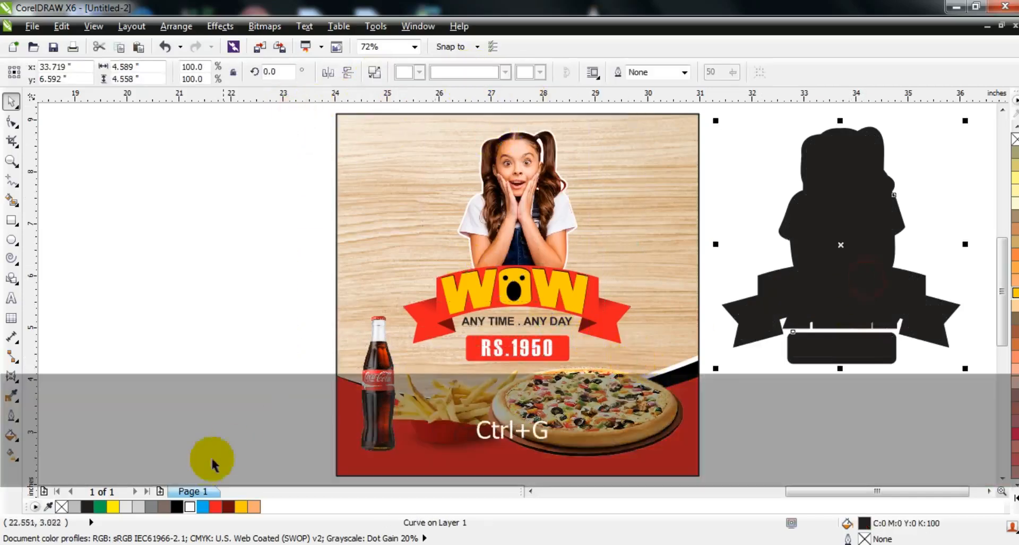
left_click(176, 506)
left_click(501, 297, "shift")
key("c")
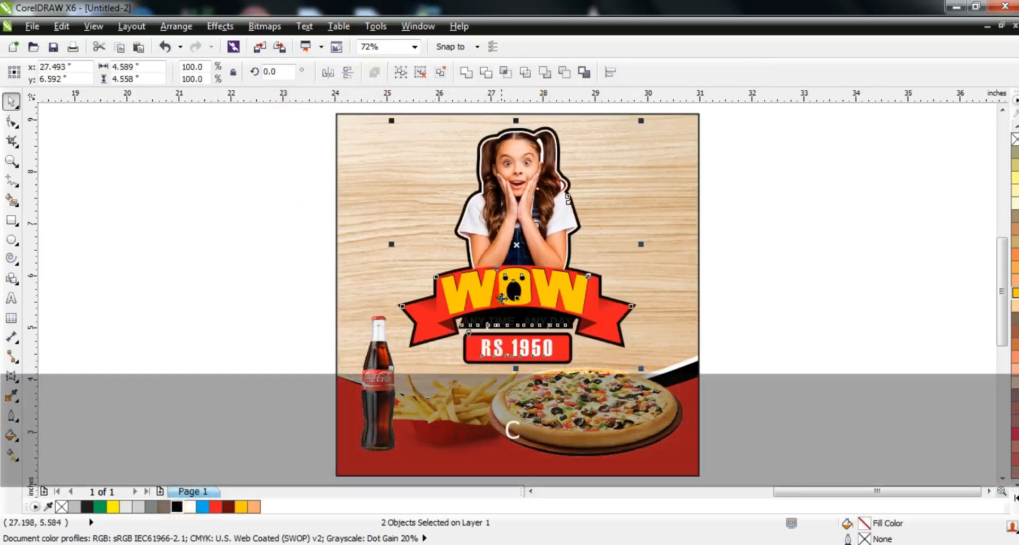
key("Escape")
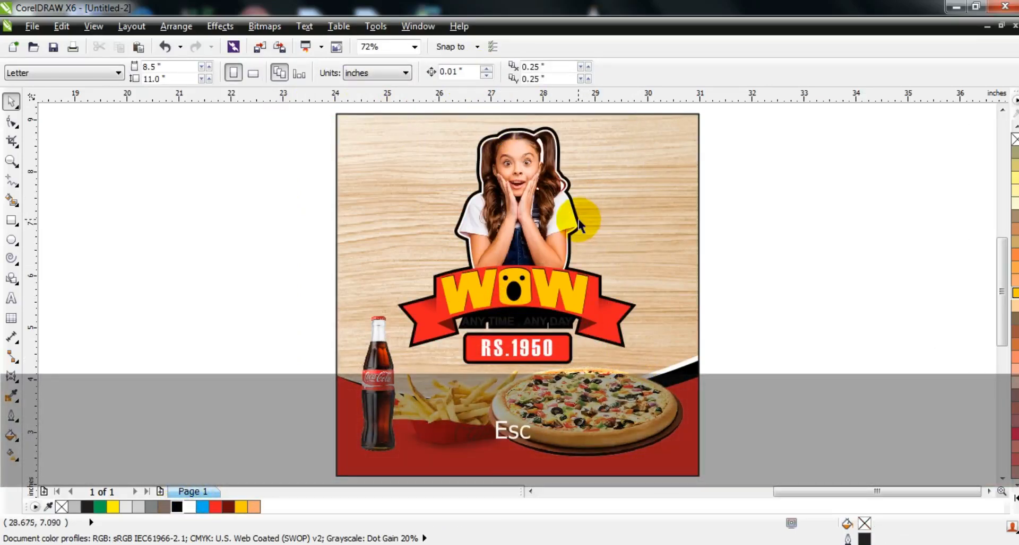
Fill the backing silhouette behind the girl, banner and price box with white
left_click(580, 226)
left_click(189, 509)
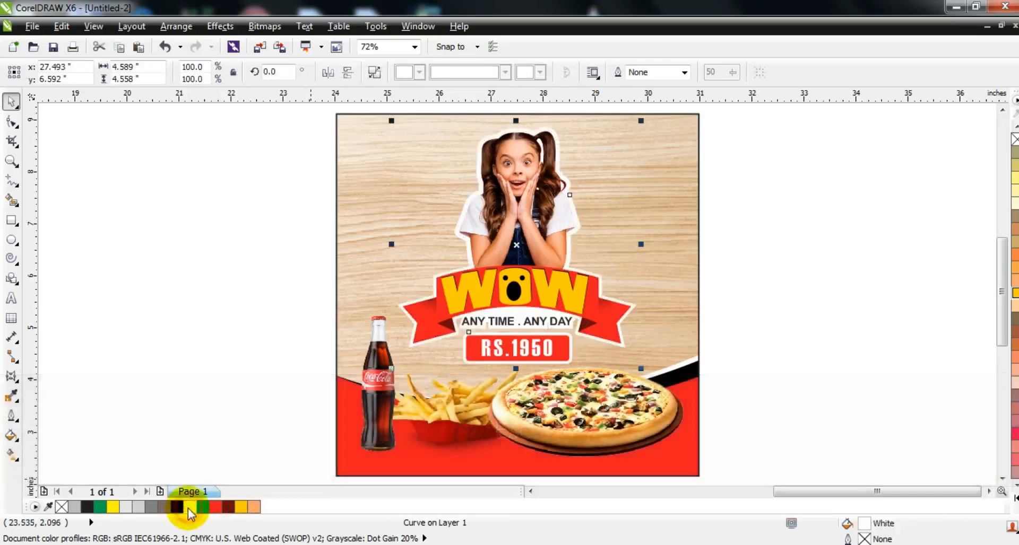
left_click(775, 371)
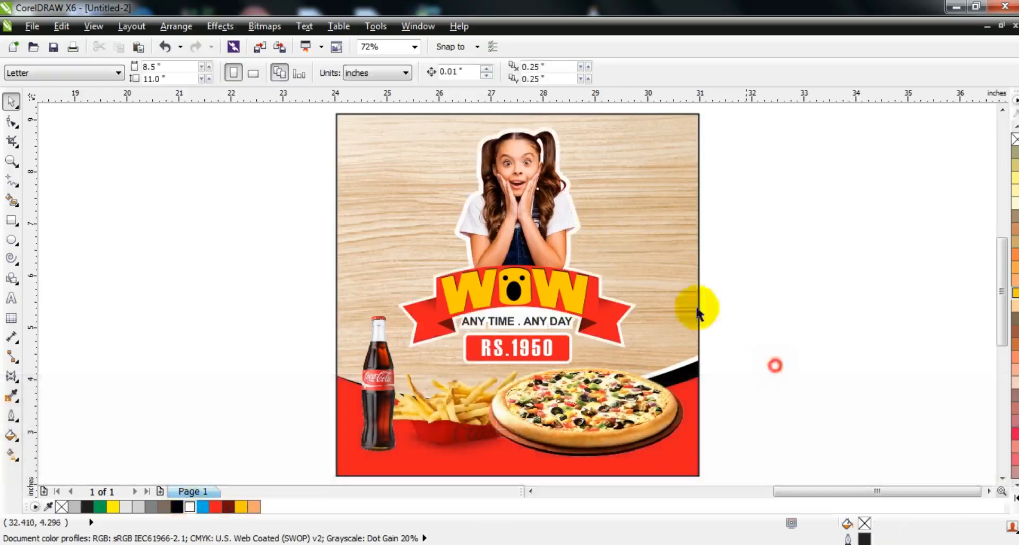
Remove the outline from the wood panel and preview the finished poster full screen
left_click(683, 280)
right_click(1014, 140)
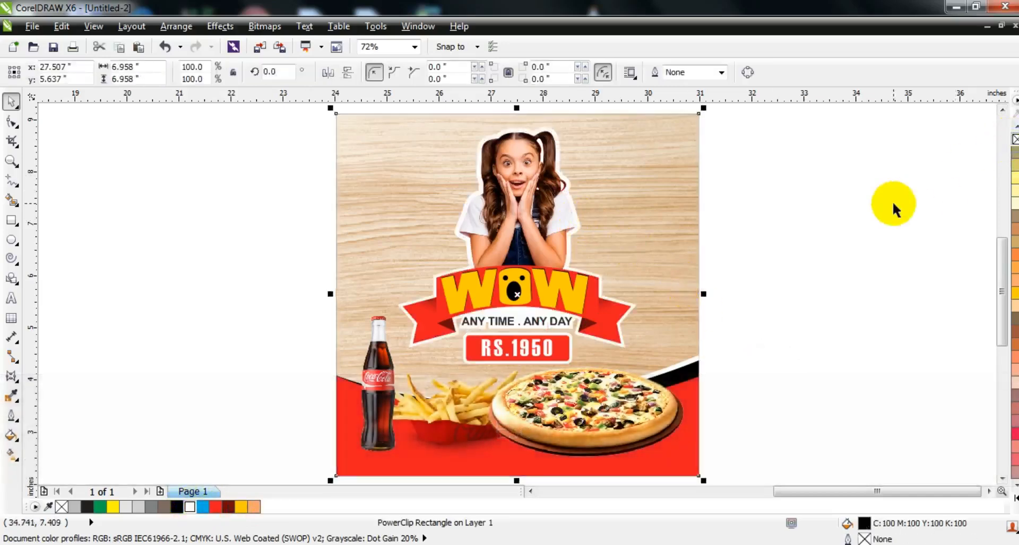
key("F9")
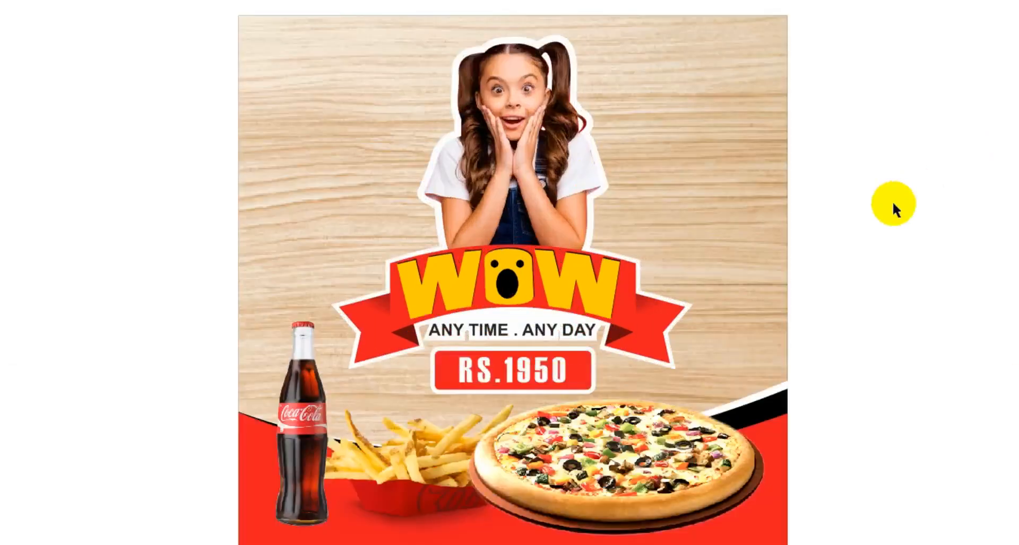